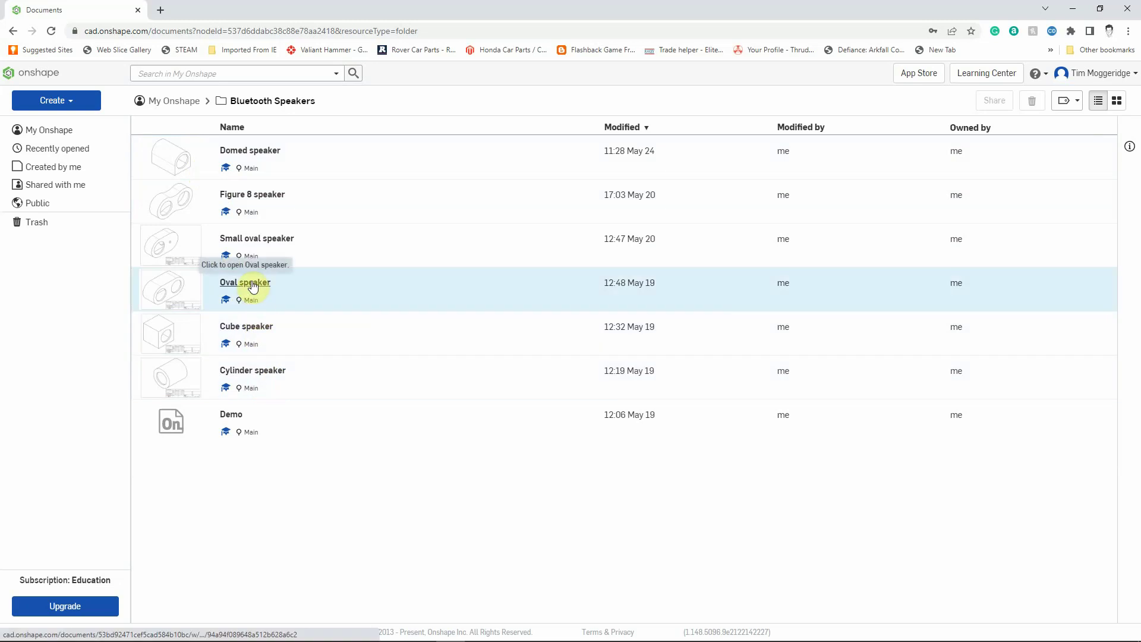
Open the Oval speaker document and start a new sketch on the case's front face, viewed normal.
{"action": "left_click", "coordinate": [252, 285]}
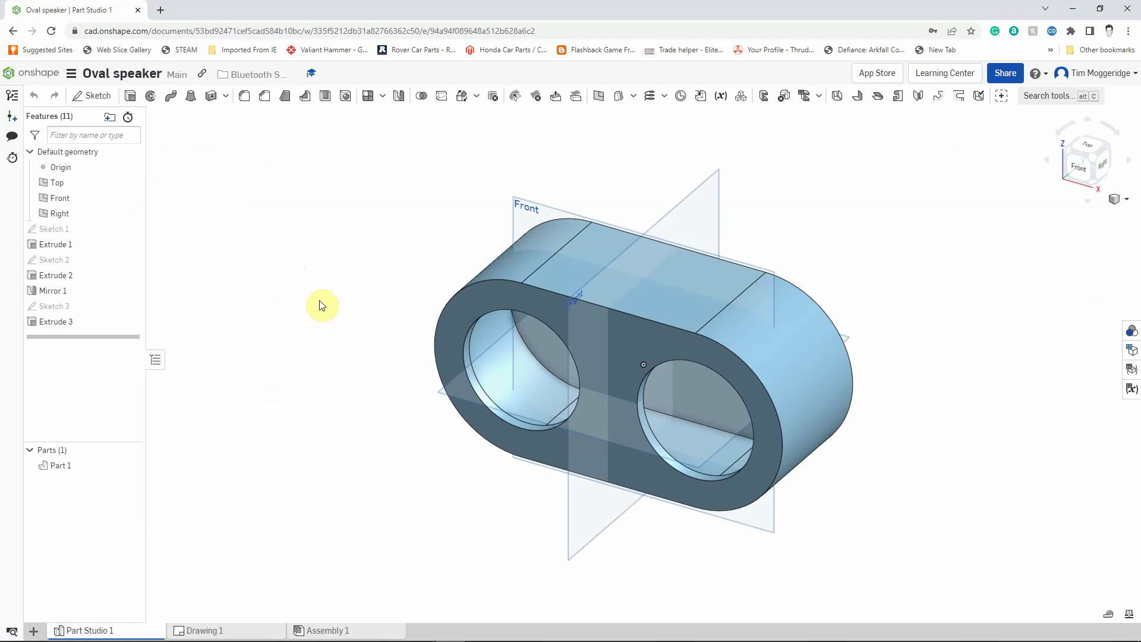
{"action": "right_click", "coordinate": [480, 304]}
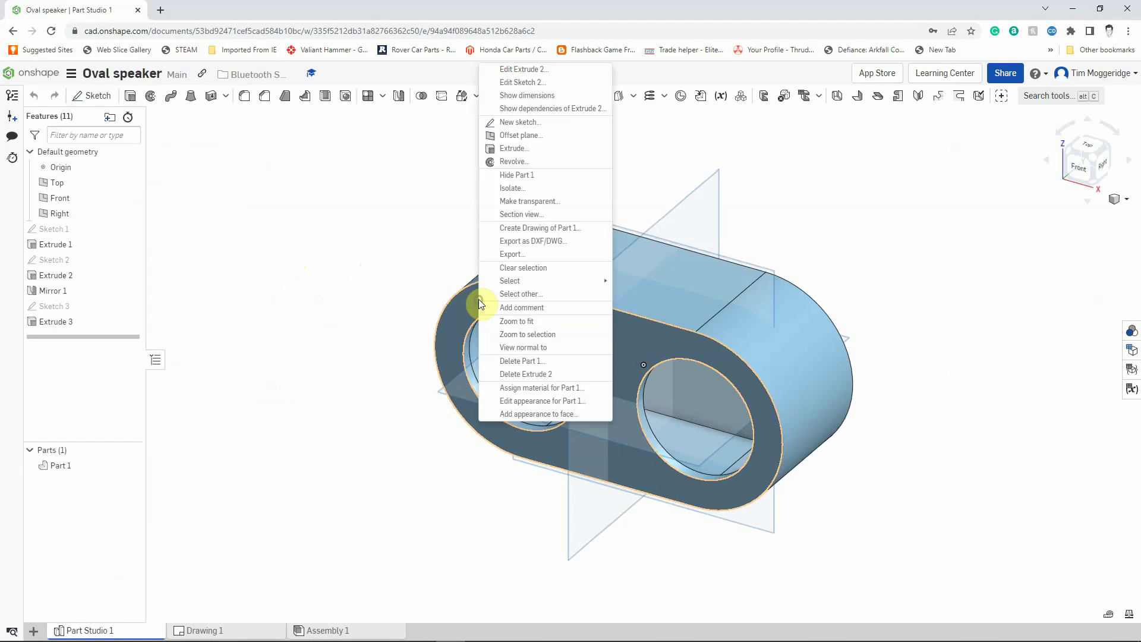
{"action": "left_click", "coordinate": [511, 122]}
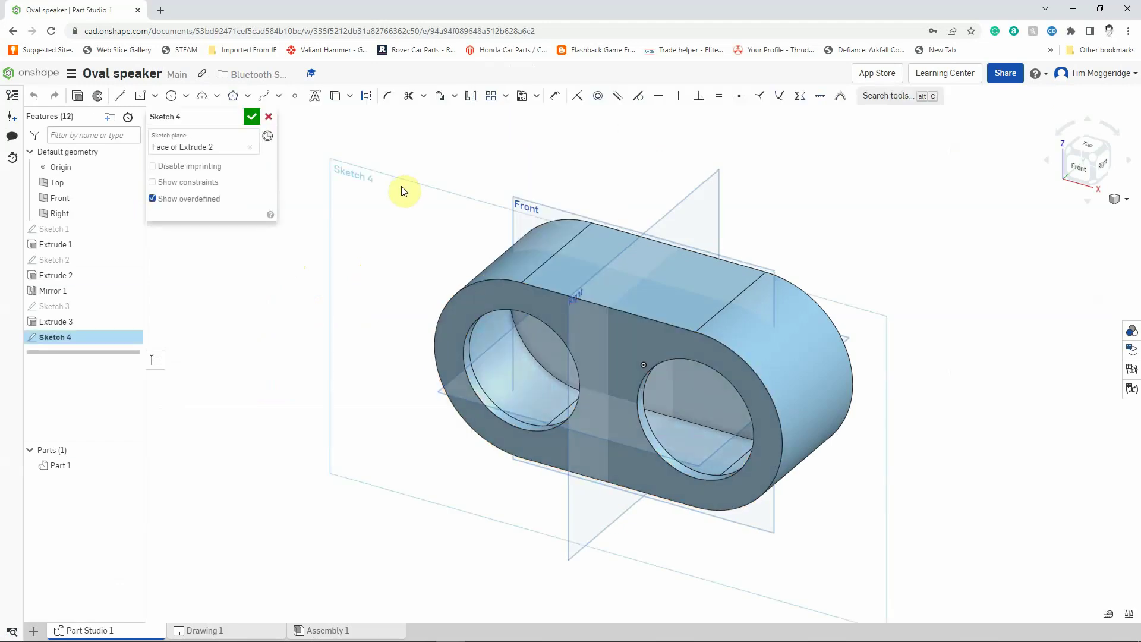
{"action": "key", "text": "n"}
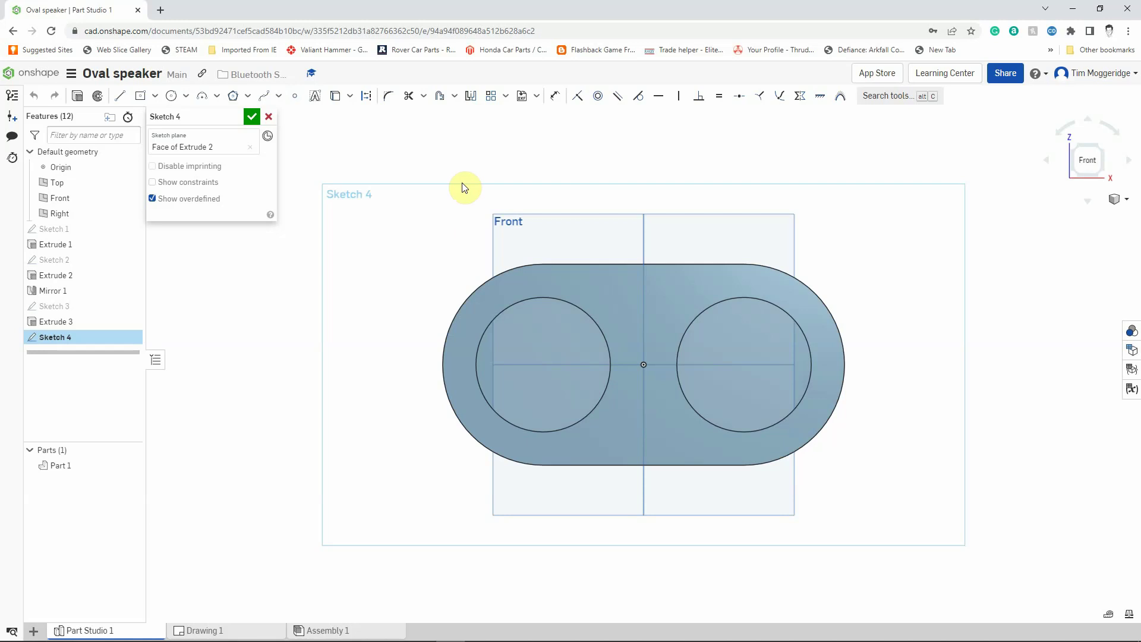
Draw a horizontal construction line from the left speaker hole's centre past the case's left edge.
{"action": "left_click", "coordinate": [120, 96]}
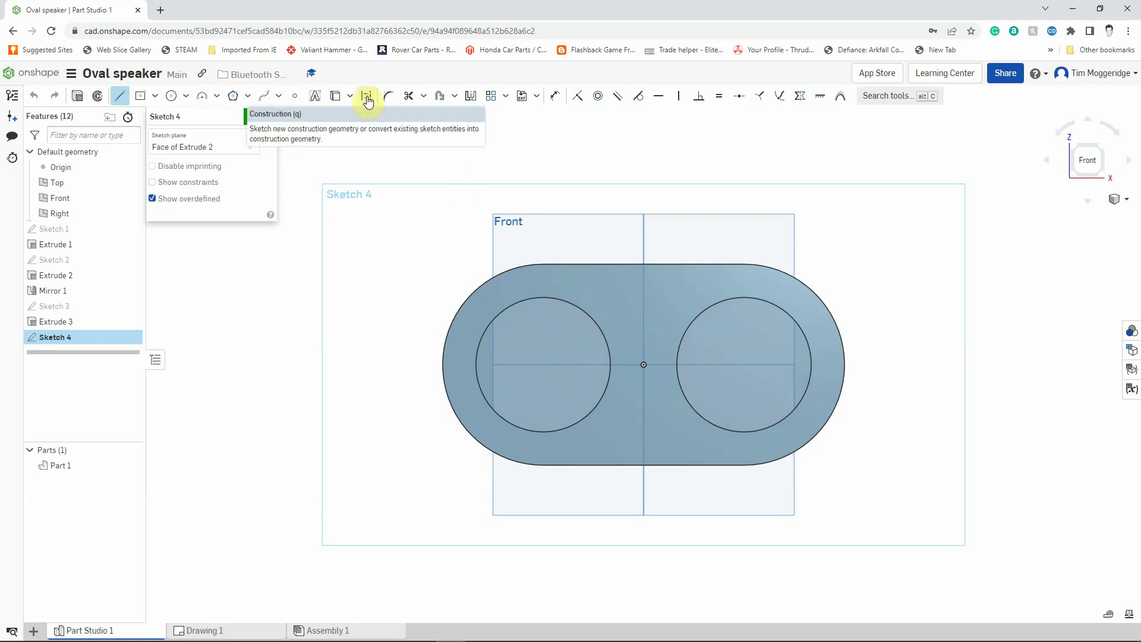
{"action": "left_click", "coordinate": [367, 98]}
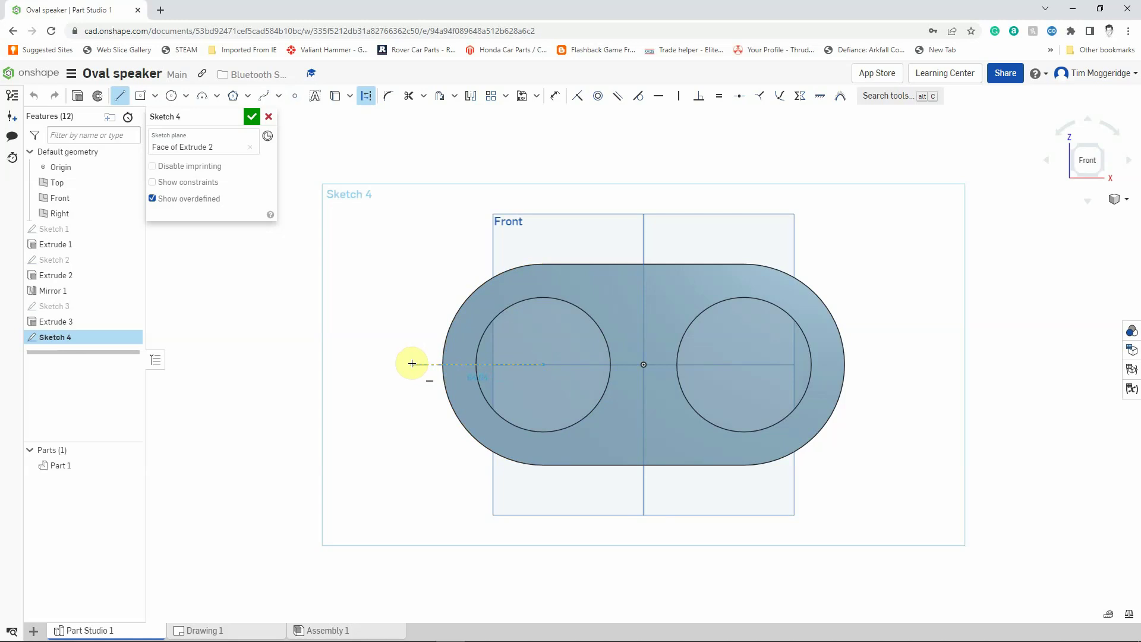
{"action": "left_click", "coordinate": [412, 364]}
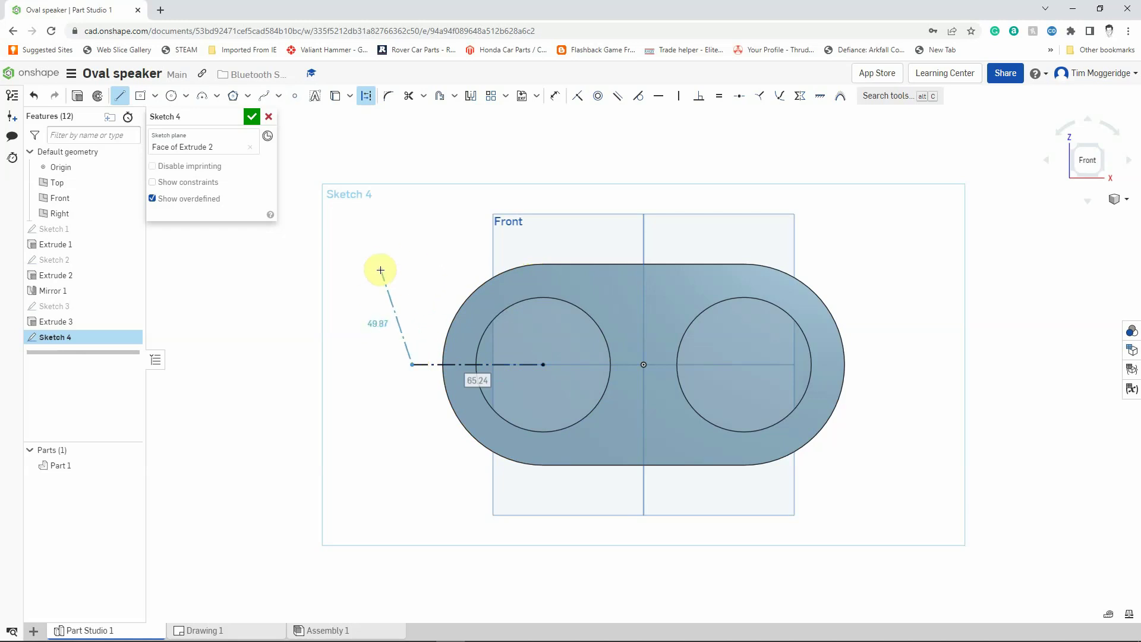
{"action": "key", "text": "Escape"}
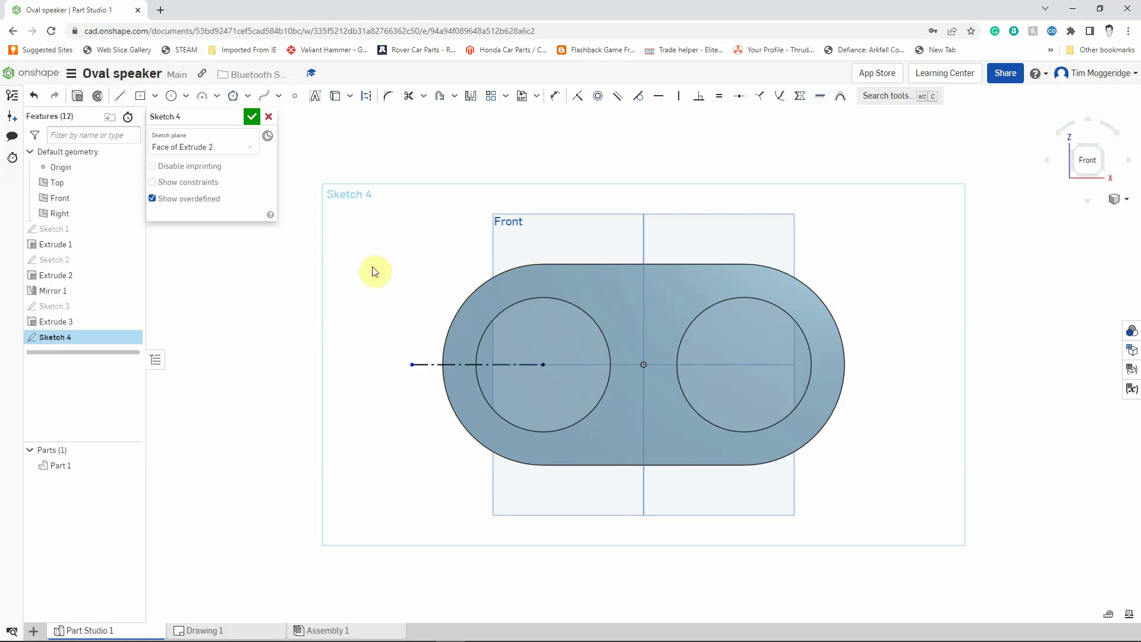
Draw a vertical construction line from the left speaker hole's centre up past the case's top edge.
{"action": "left_click", "coordinate": [119, 98]}
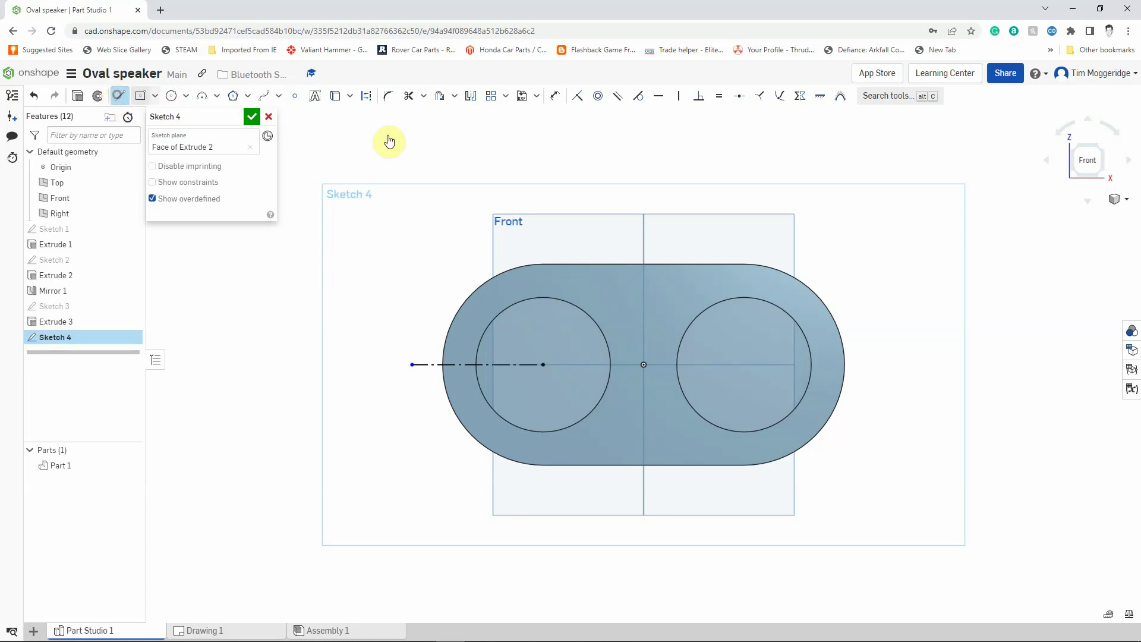
{"action": "left_click", "coordinate": [368, 97]}
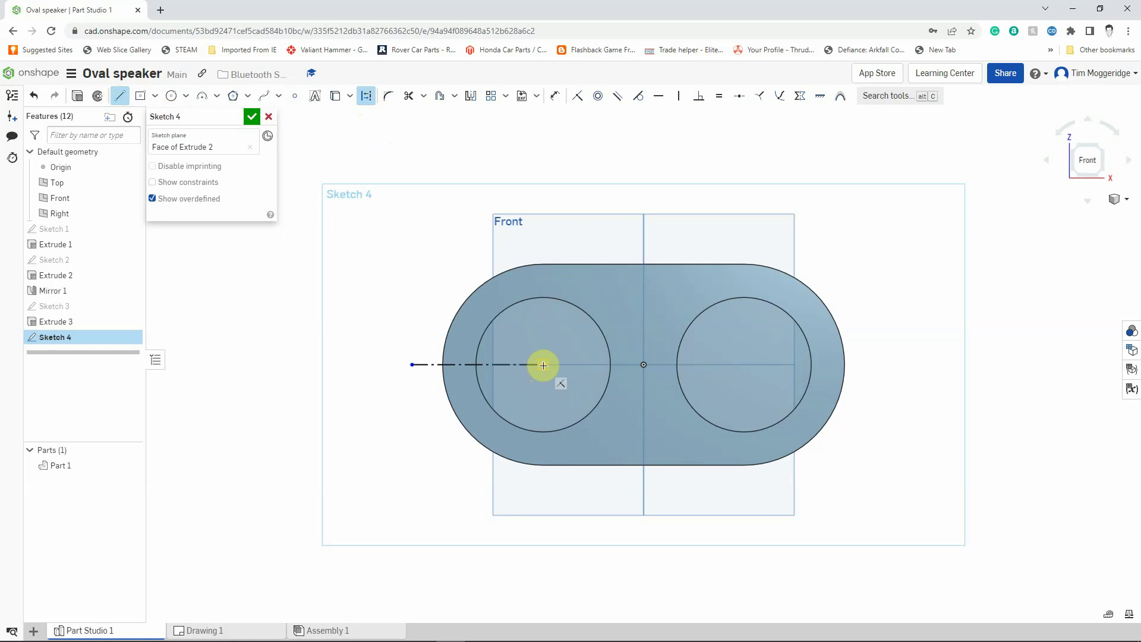
{"action": "left_click", "coordinate": [543, 365]}
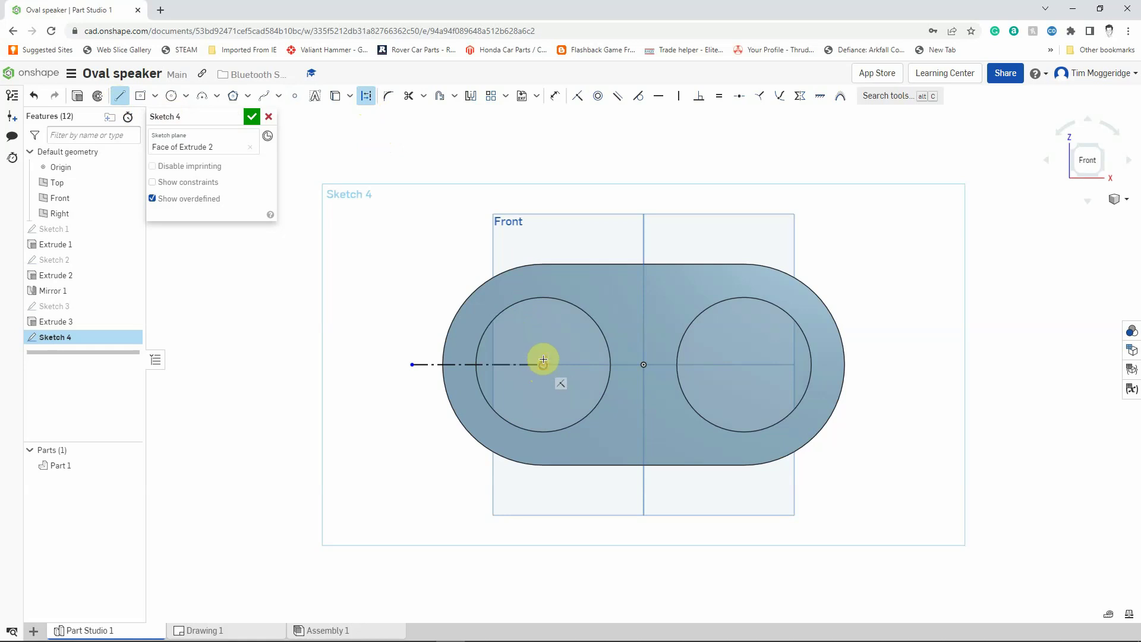
{"action": "left_click", "coordinate": [545, 226]}
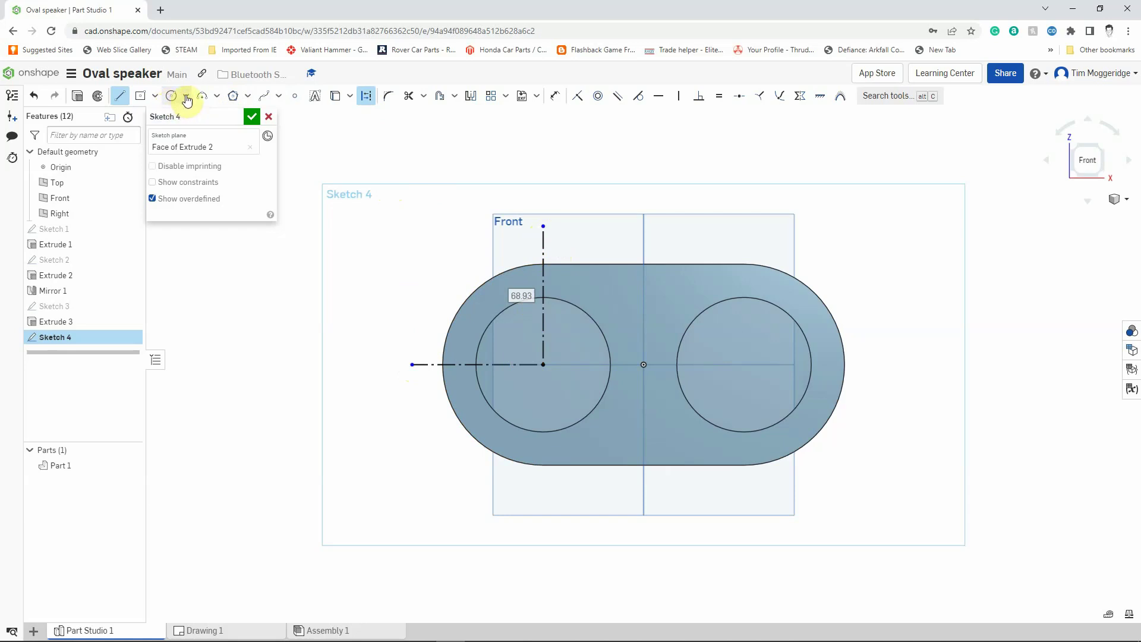
Draw a regular centre-point circle, about Ø18.06, just above the case's upper-left corner.
{"action": "left_click", "coordinate": [186, 97]}
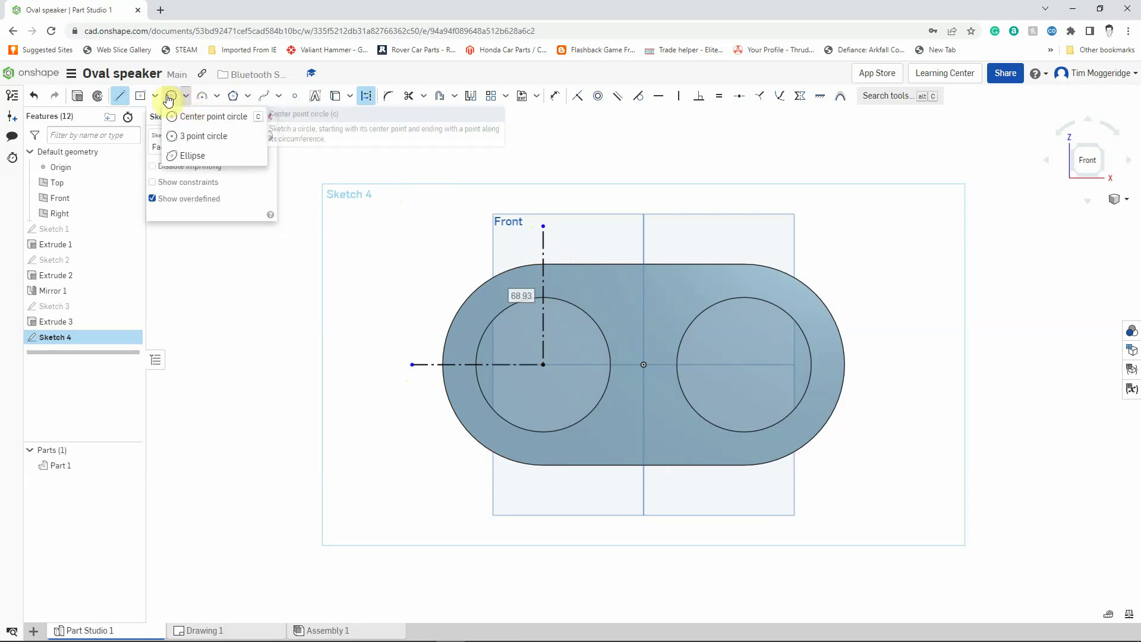
{"action": "left_click", "coordinate": [168, 97]}
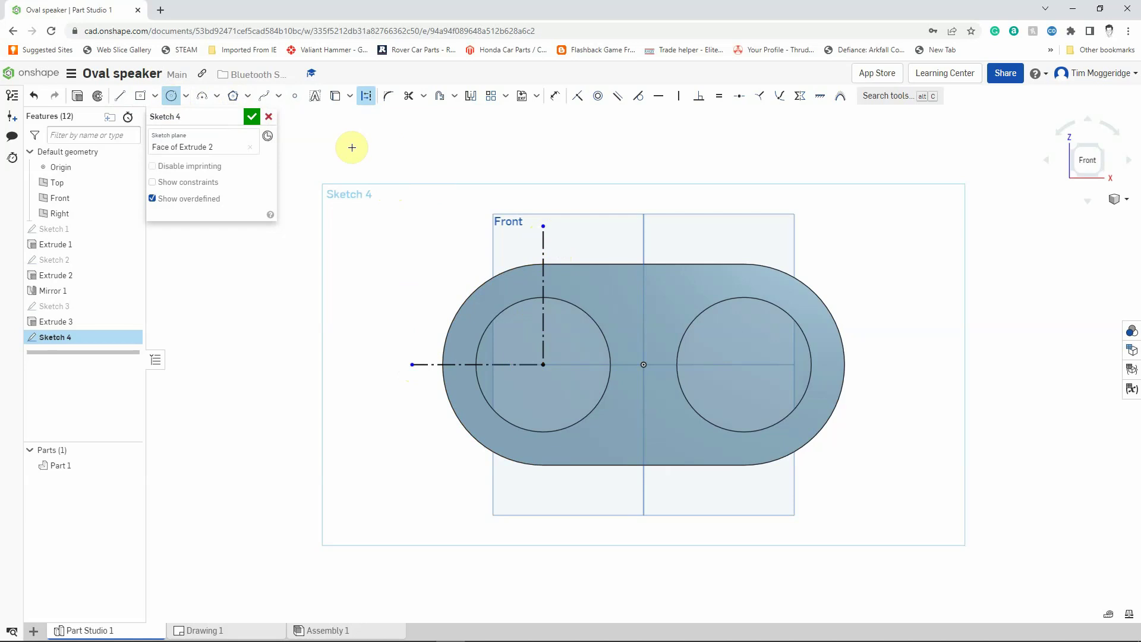
{"action": "left_click", "coordinate": [366, 96]}
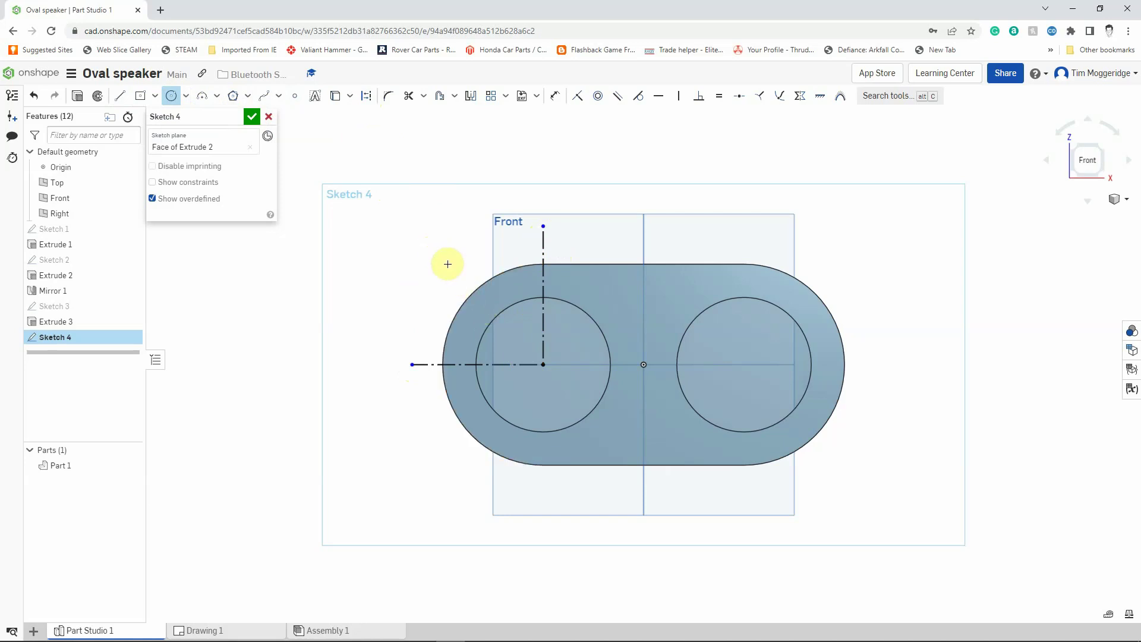
{"action": "left_click_drag", "start_coordinate": [431, 254], "coordinate": [448, 258]}
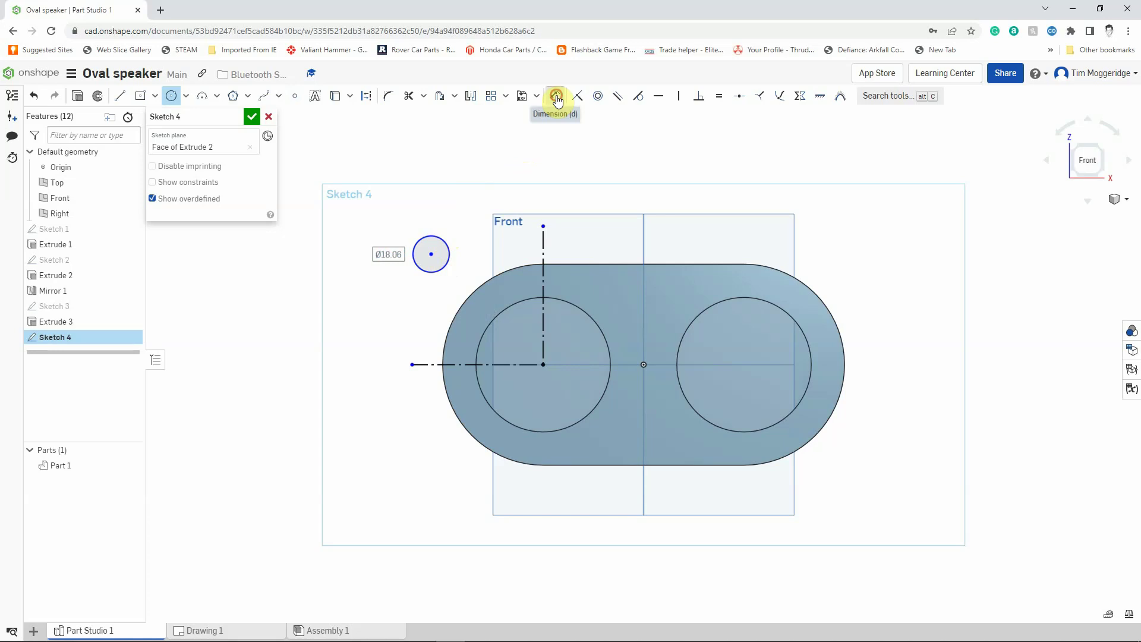
Dimension the small circle's diameter to 4 mm.
{"action": "left_click", "coordinate": [556, 96]}
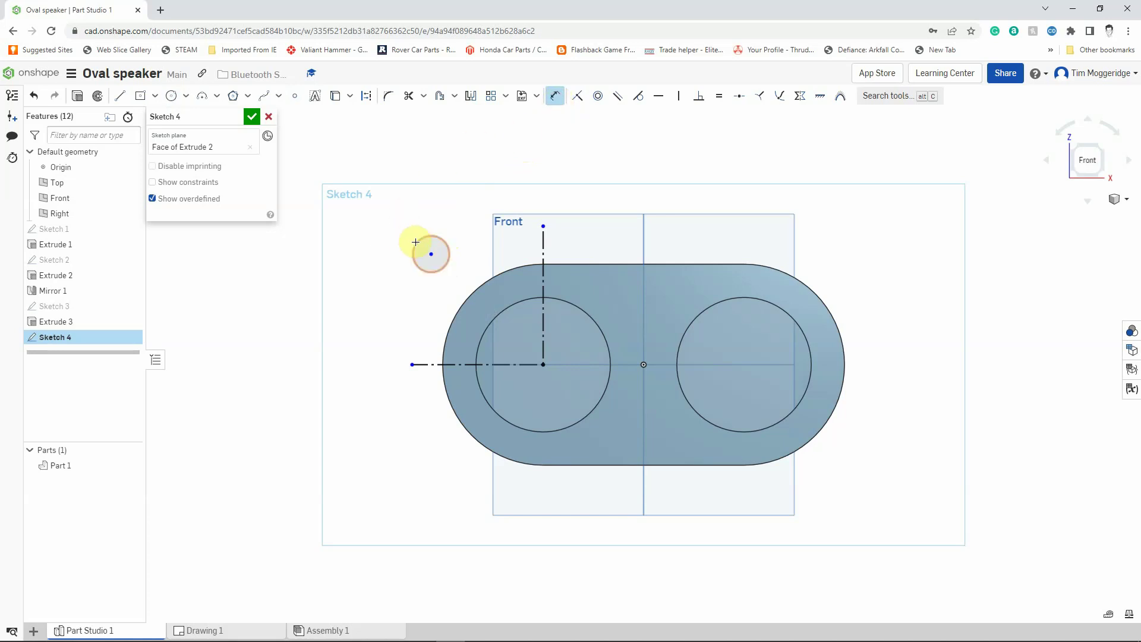
{"action": "left_click", "coordinate": [415, 241]}
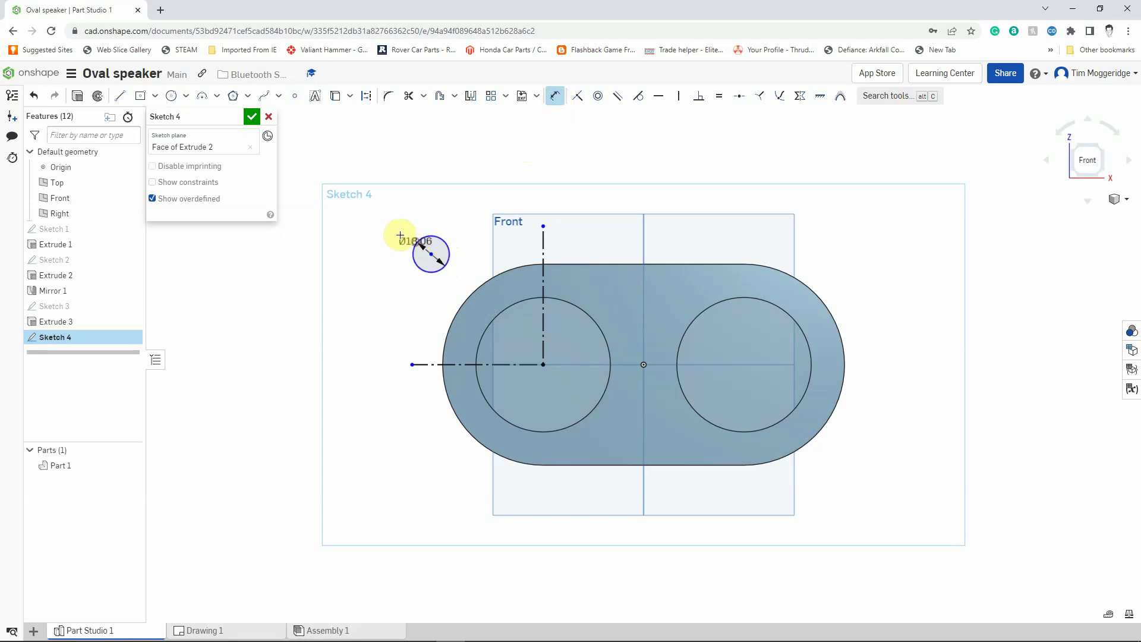
{"action": "left_click", "coordinate": [363, 220]}
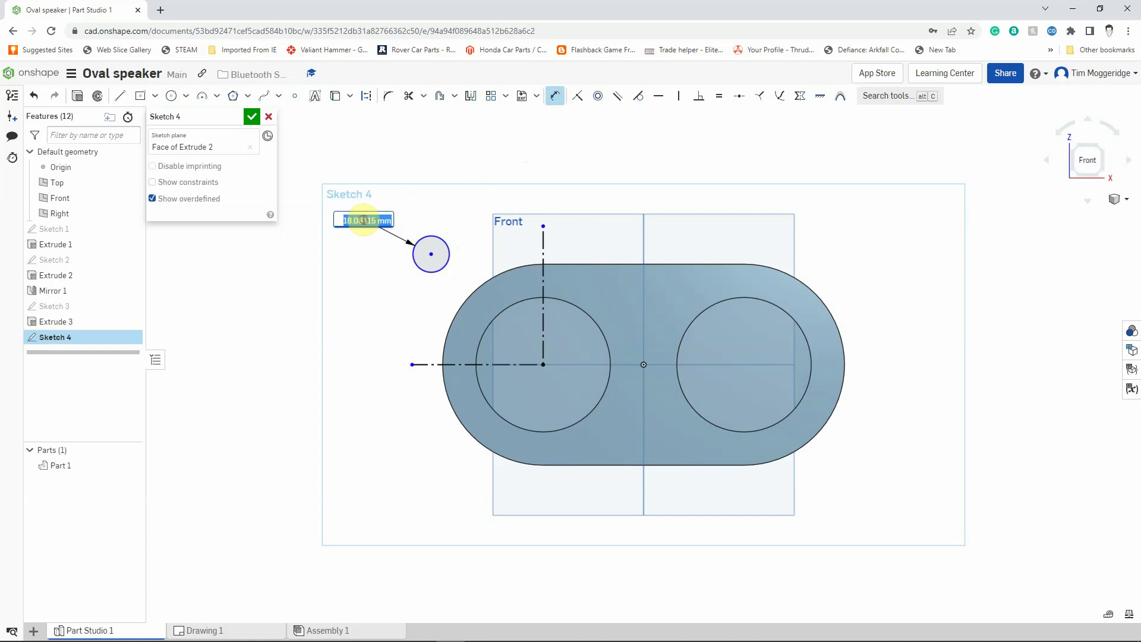
{"action": "type", "text": "4"}
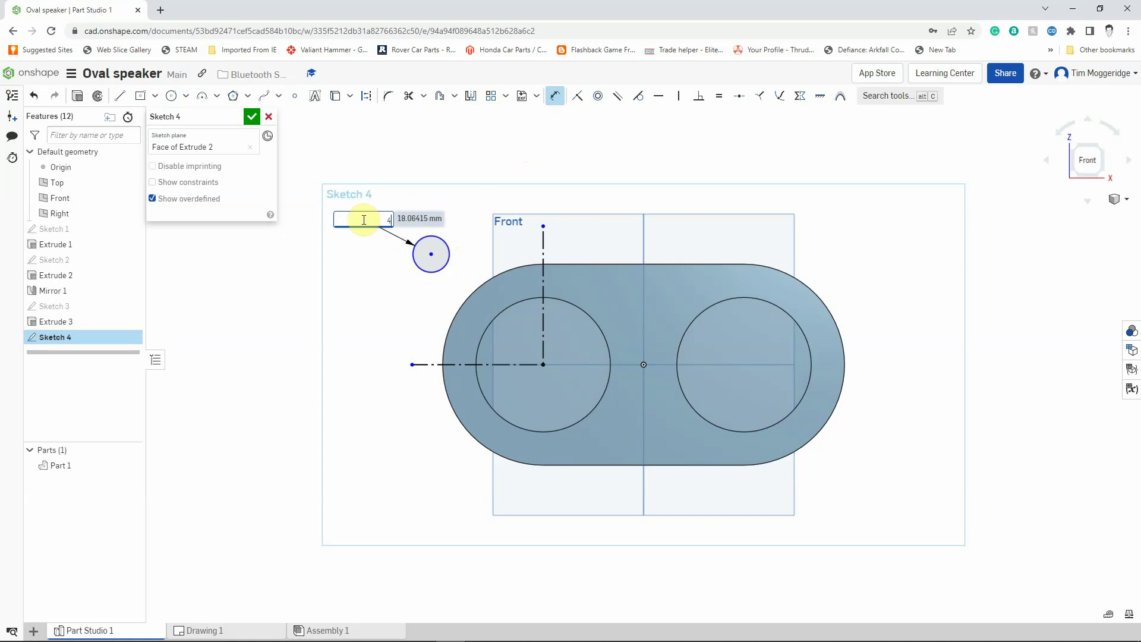
{"action": "key", "text": "Return"}
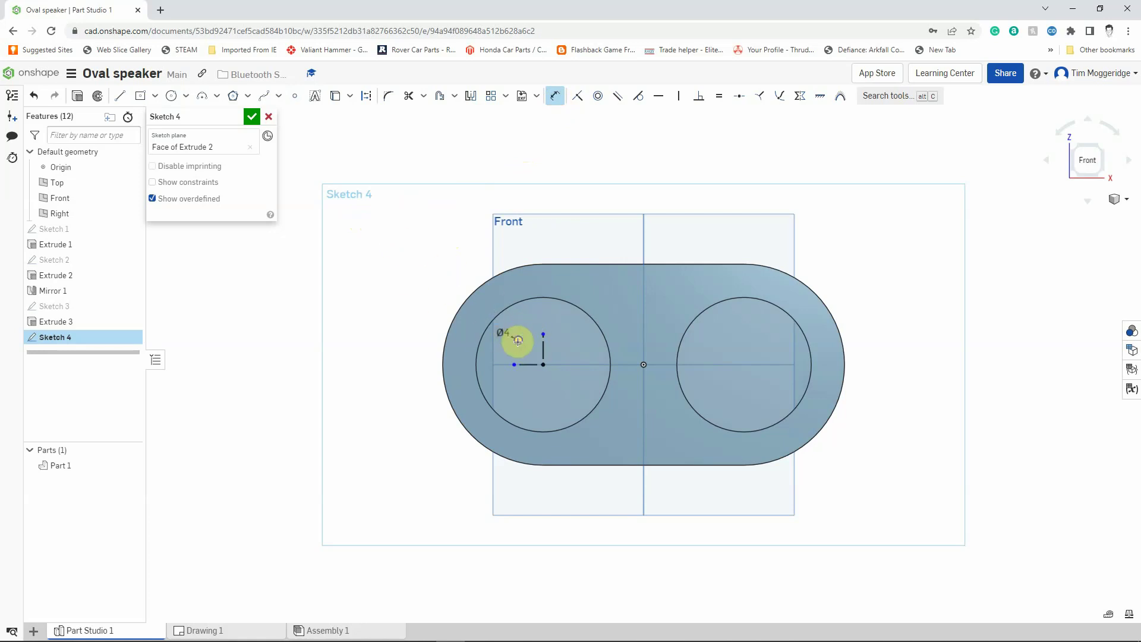
Locate the Ø4 hole 26 mm horizontally and 26 mm vertically from the left speaker centre.
{"action": "left_click", "coordinate": [518, 340]}
{"action": "left_click", "coordinate": [540, 330]}
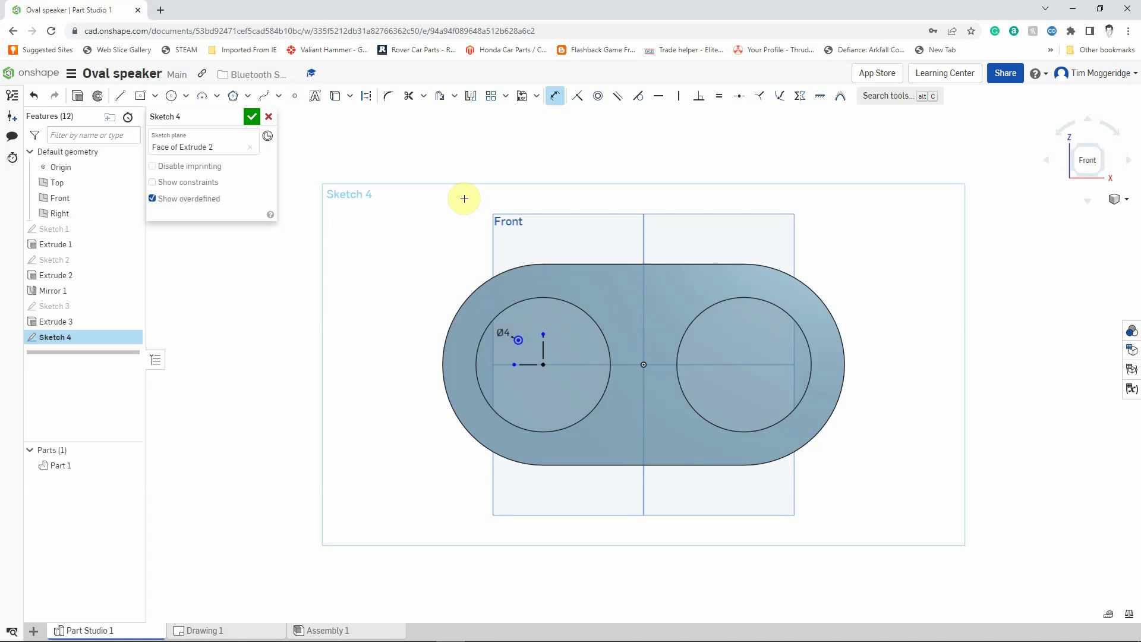
{"action": "left_click", "coordinate": [554, 100]}
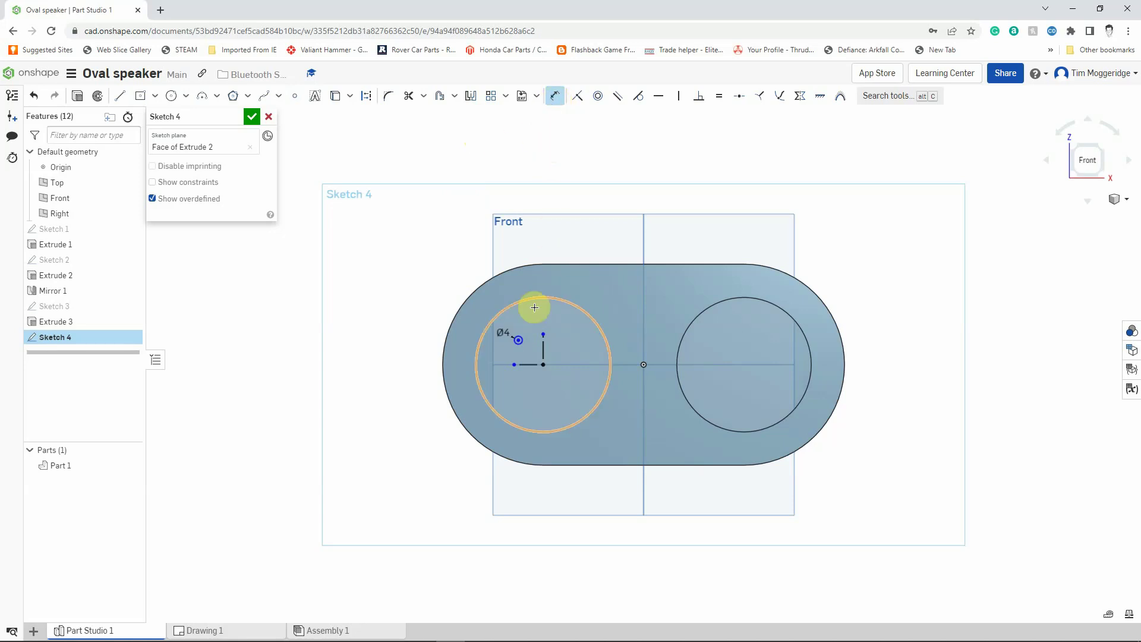
{"action": "left_click", "coordinate": [542, 347]}
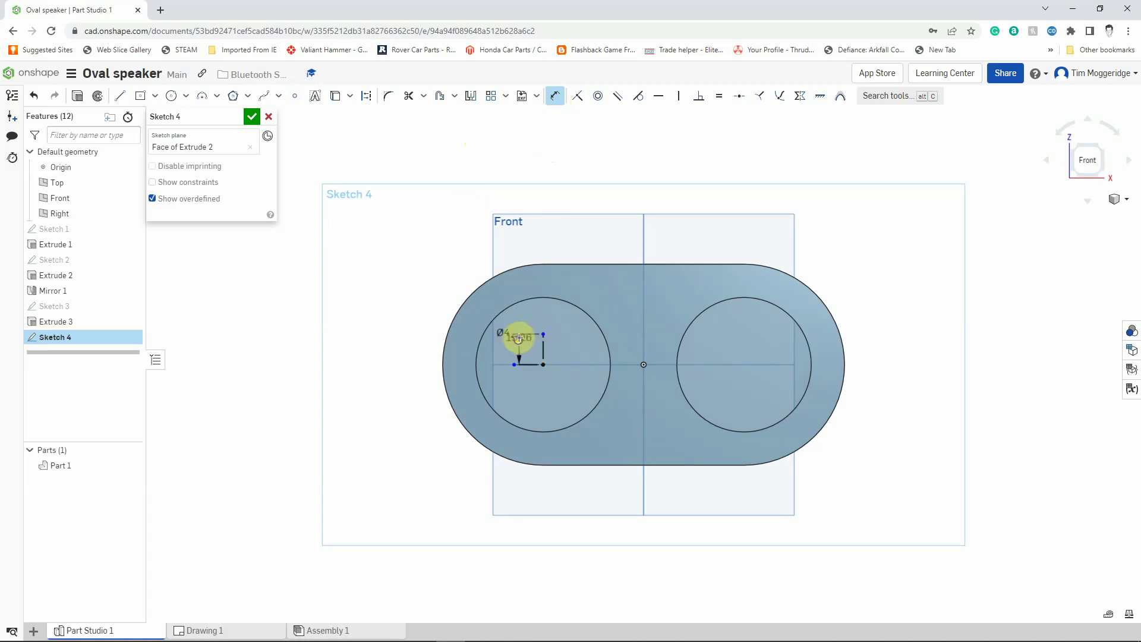
{"action": "left_click", "coordinate": [518, 339]}
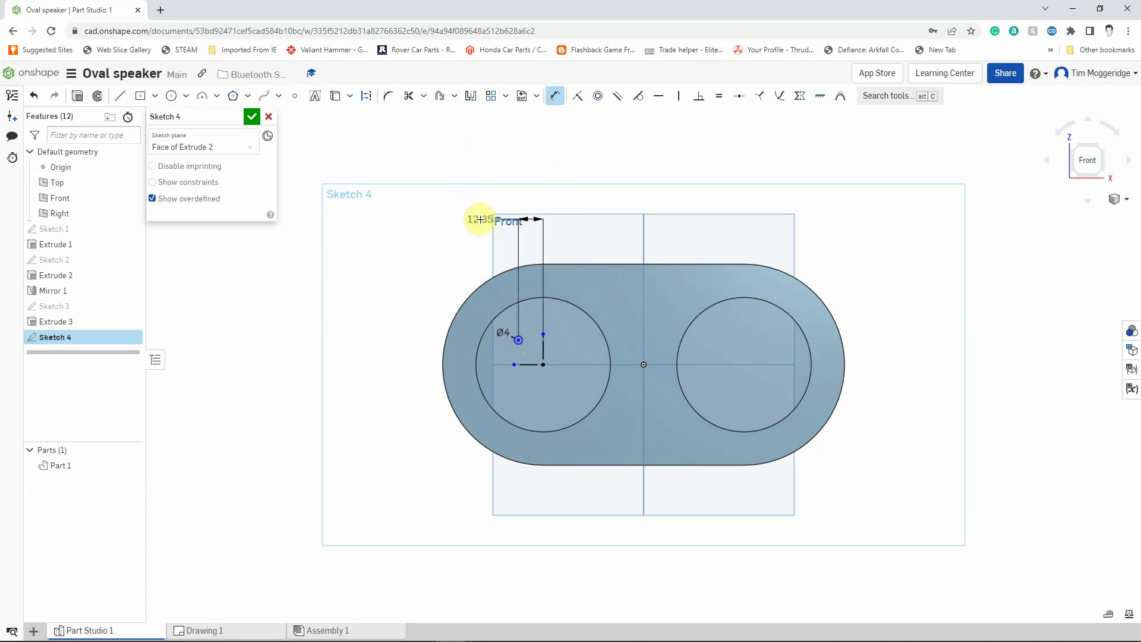
{"action": "left_click", "coordinate": [482, 205]}
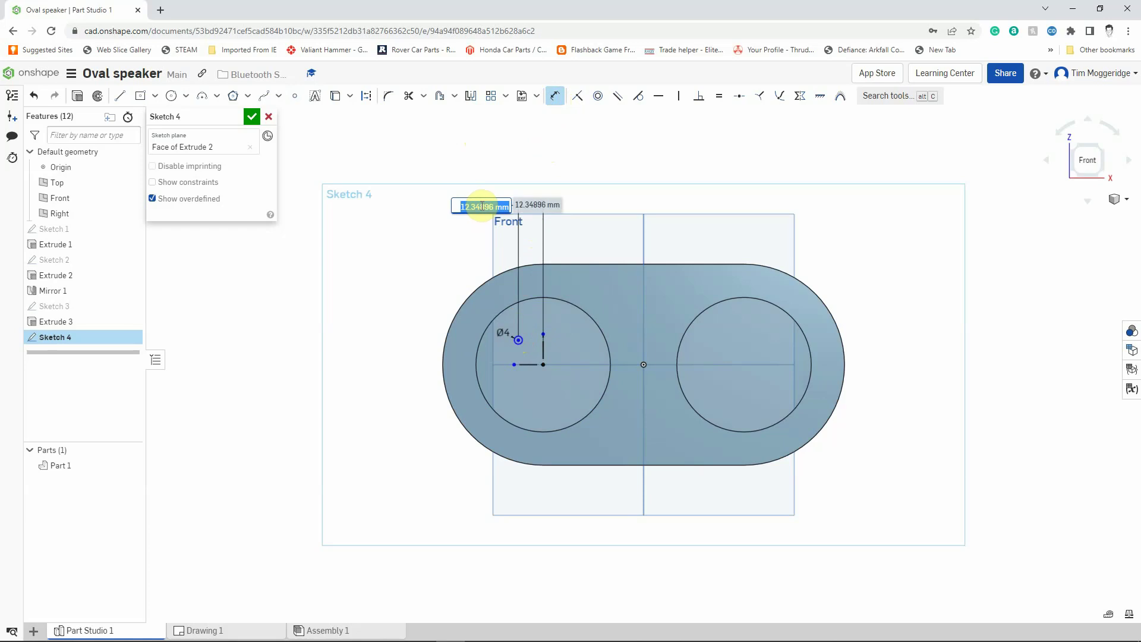
{"action": "type", "text": "26"}
{"action": "key", "text": "Return"}
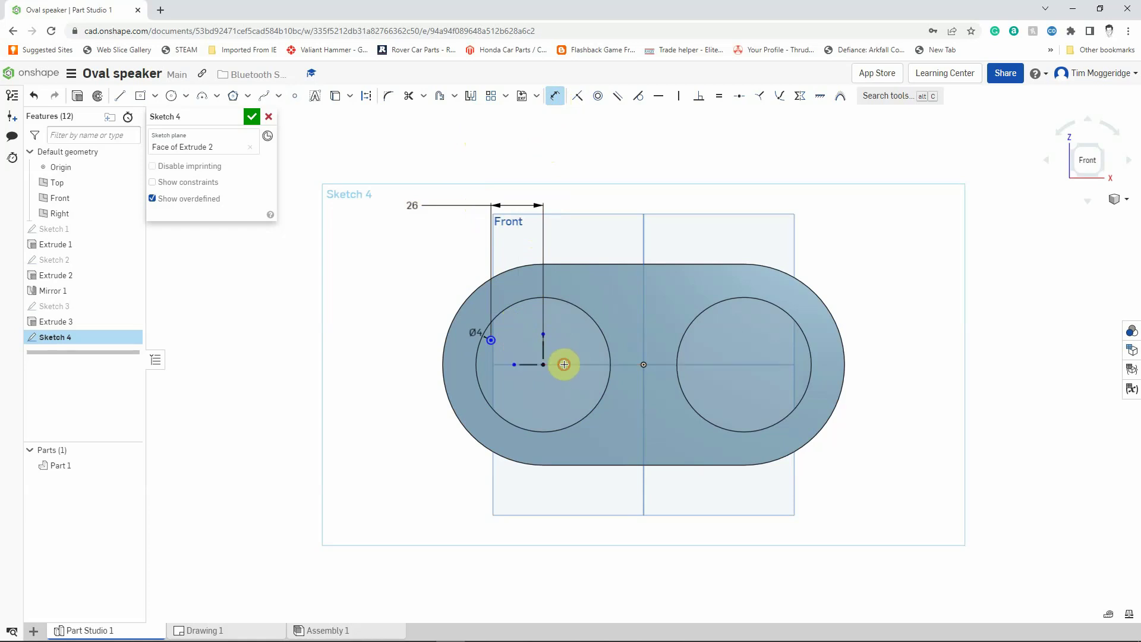
{"action": "left_click", "coordinate": [491, 340]}
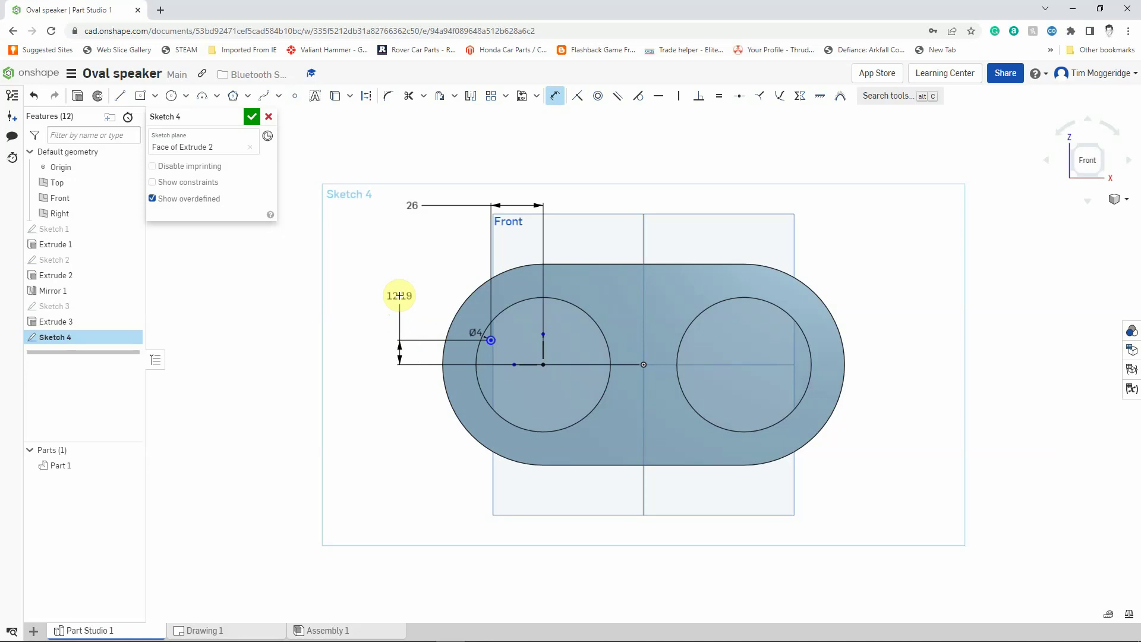
{"action": "left_click", "coordinate": [400, 287]}
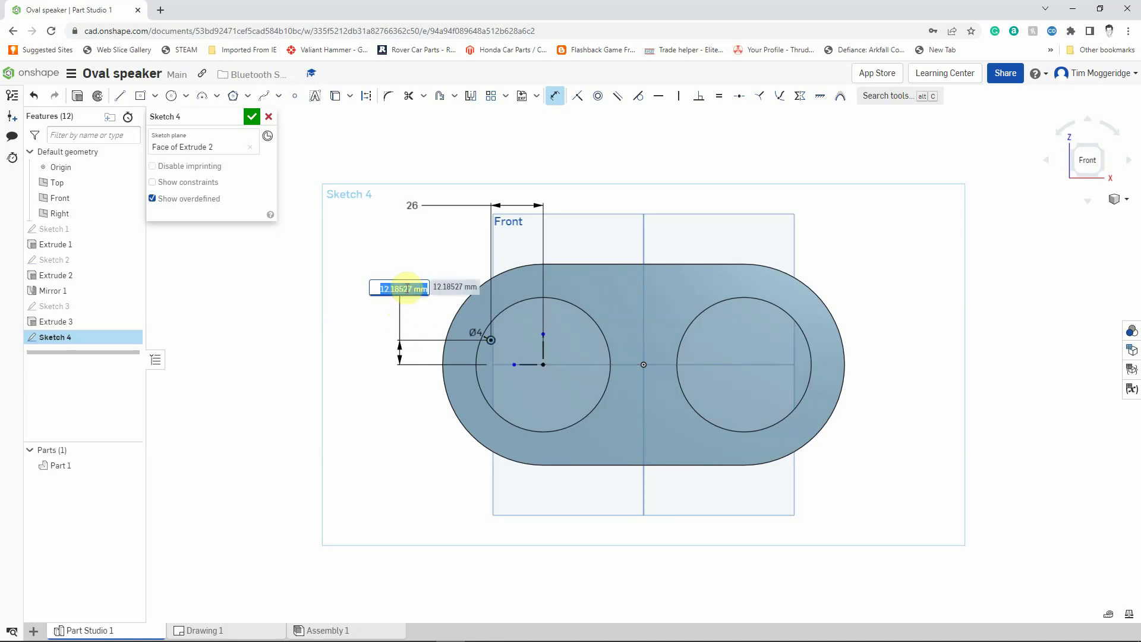
{"action": "type", "text": "26"}
{"action": "key", "text": "Return"}
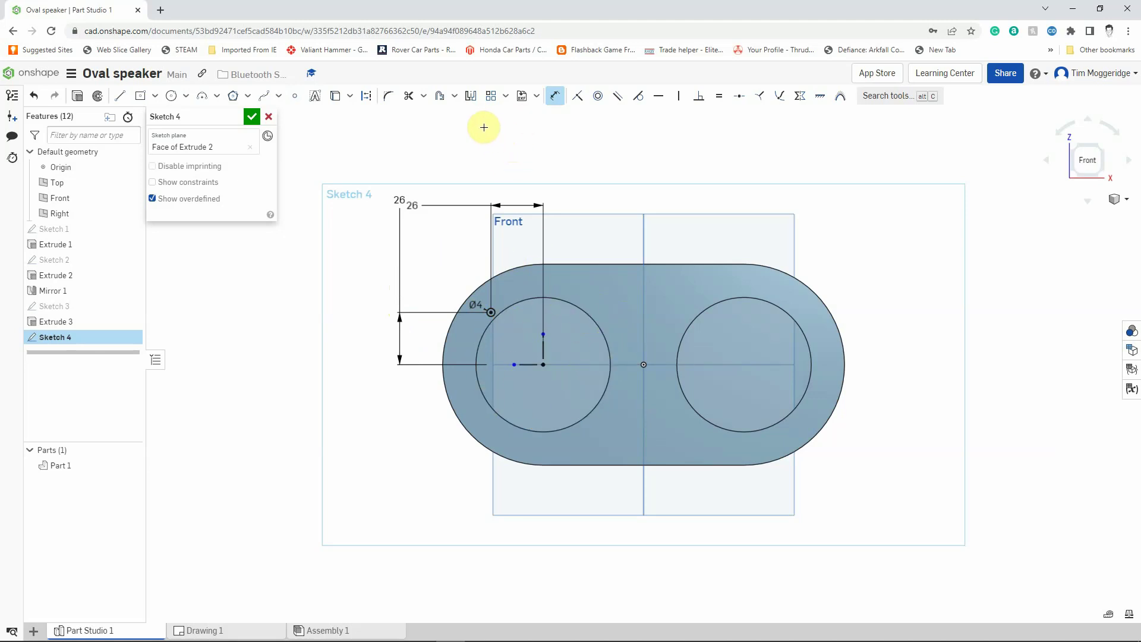
Mirror the Ø4 hole across the left speaker's construction lines to make four holes around it.
{"action": "left_click", "coordinate": [471, 96]}
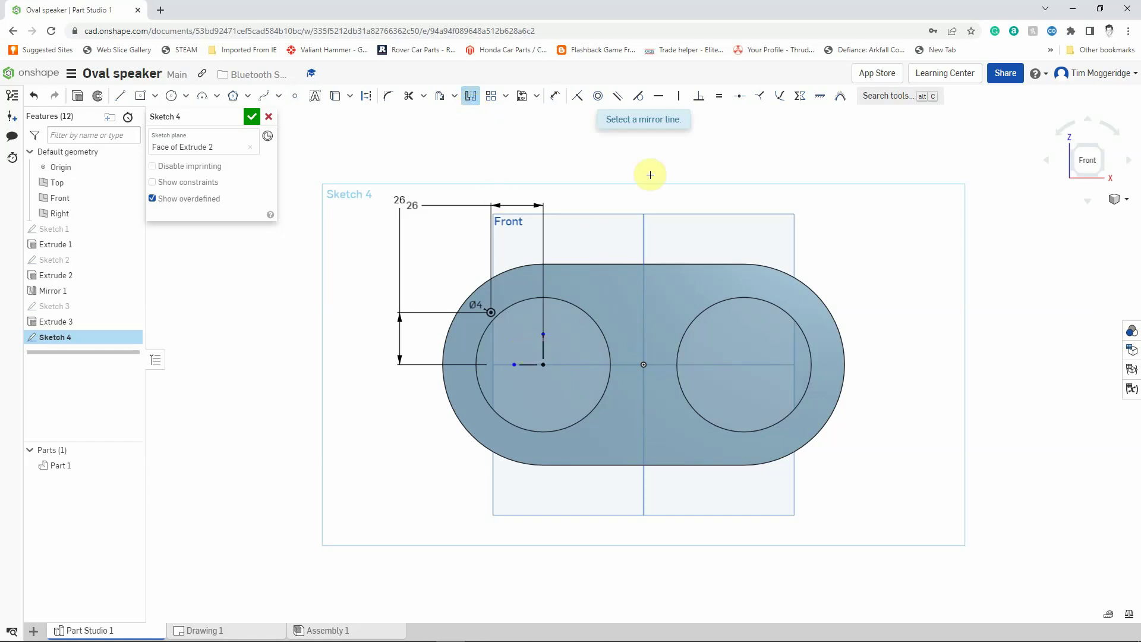
{"action": "left_click", "coordinate": [543, 346]}
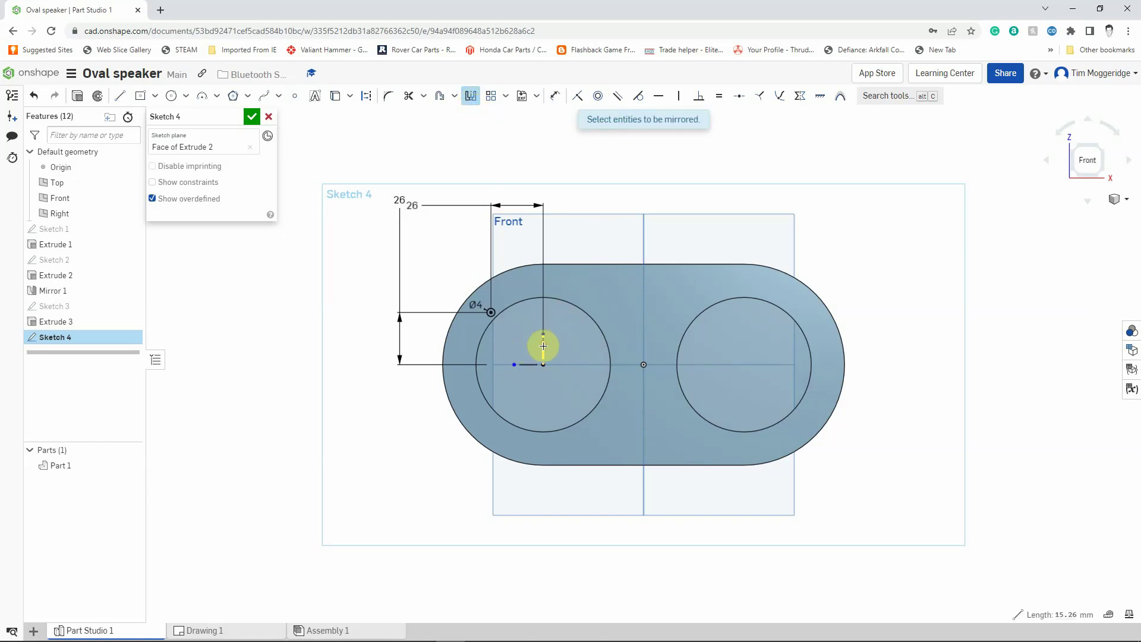
{"action": "left_click", "coordinate": [493, 309]}
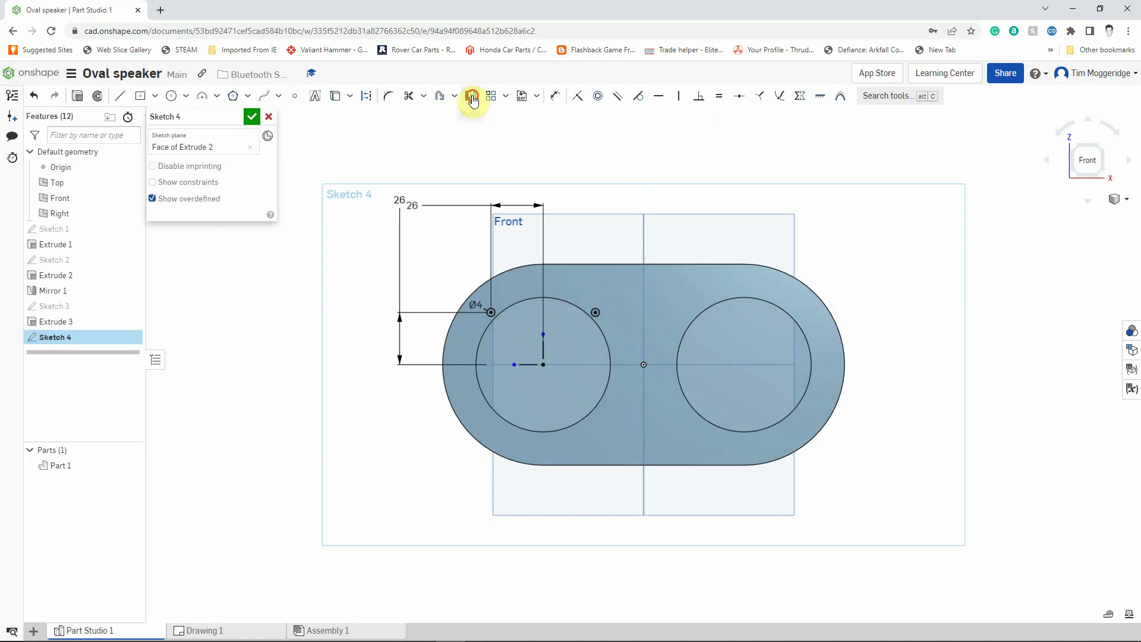
{"action": "left_click", "coordinate": [470, 96]}
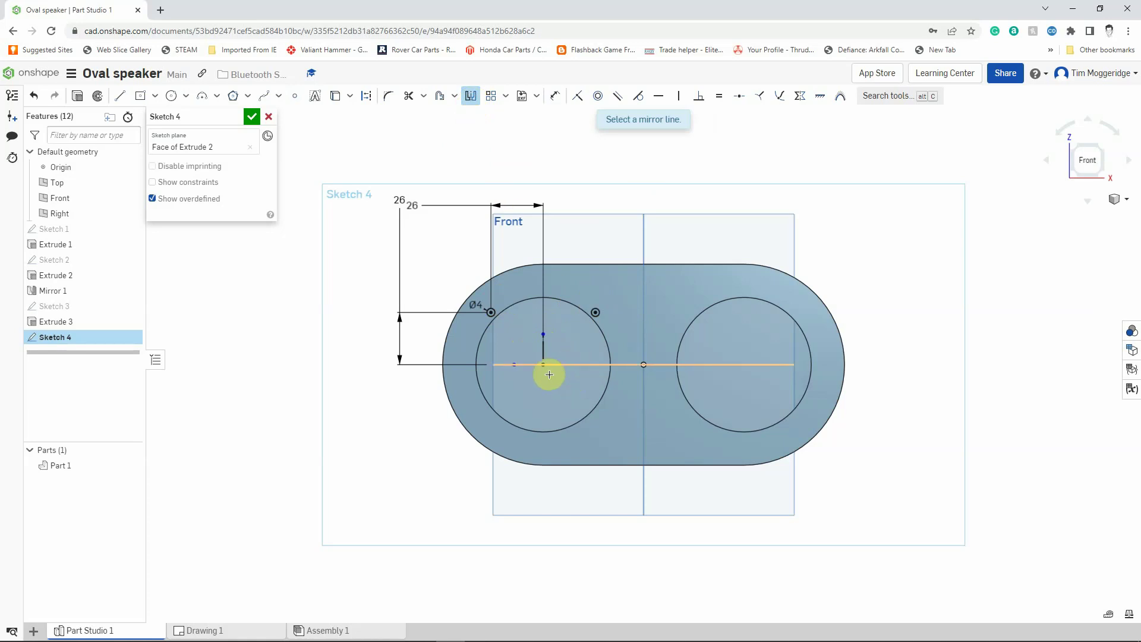
{"action": "left_click", "coordinate": [562, 365]}
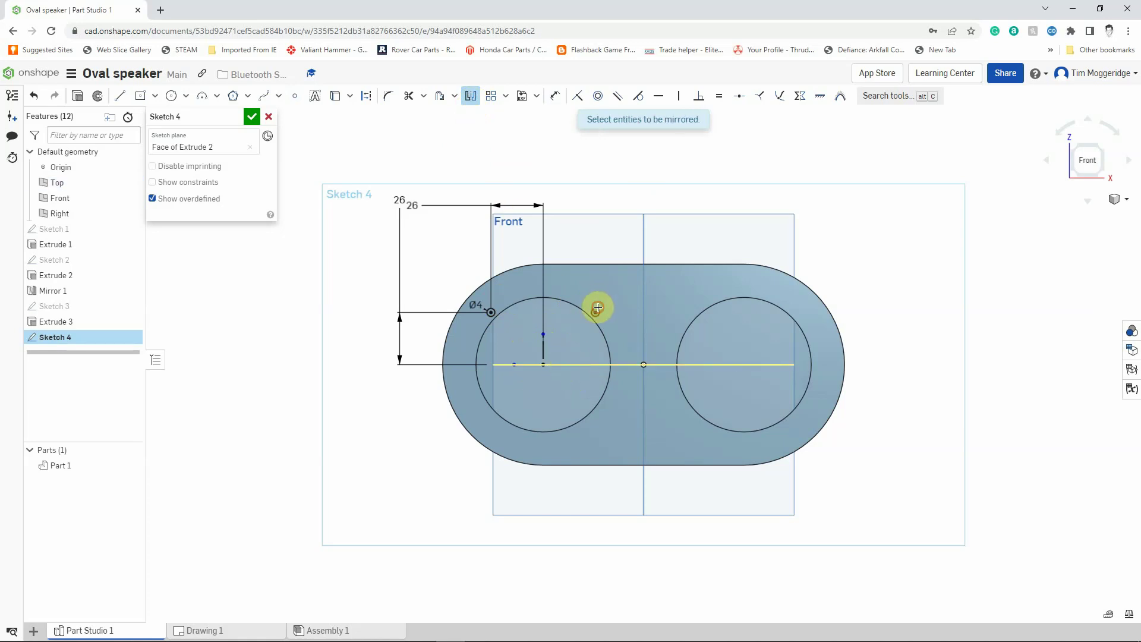
{"action": "left_click", "coordinate": [495, 307]}
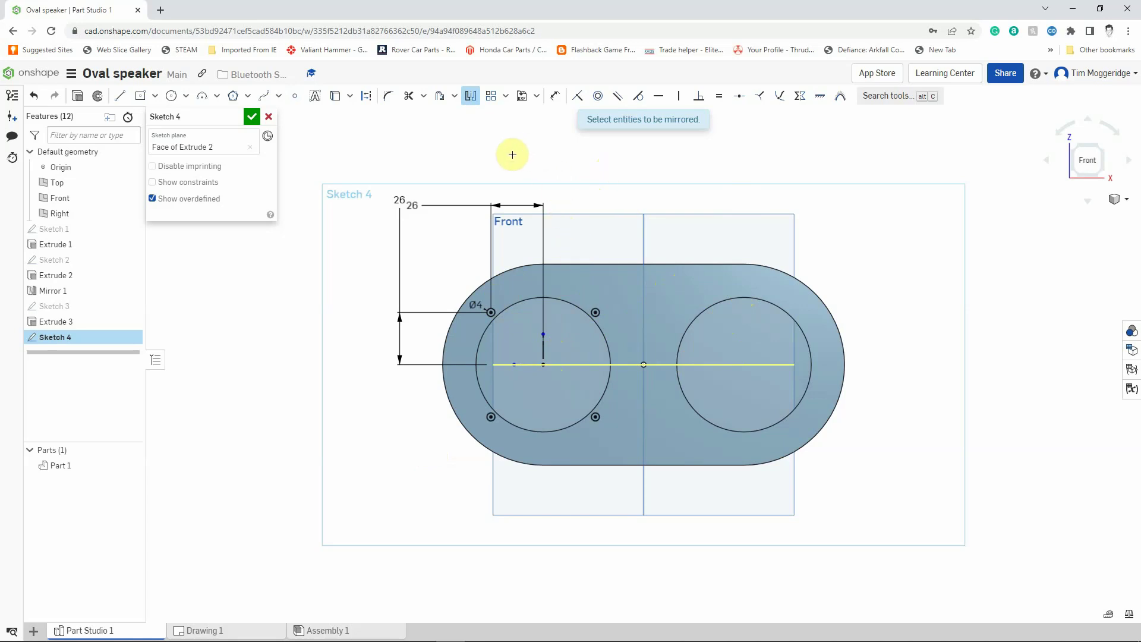
{"action": "left_click", "coordinate": [471, 100]}
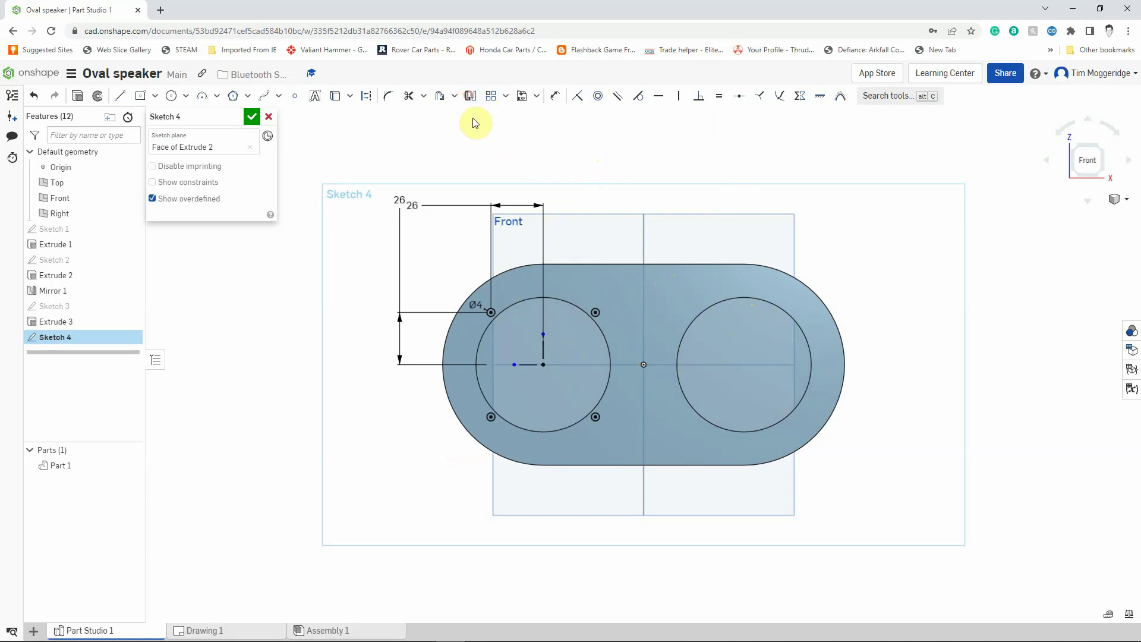
Mirror the four holes across the central vertical line around the right speaker hole.
{"action": "left_click", "coordinate": [472, 97]}
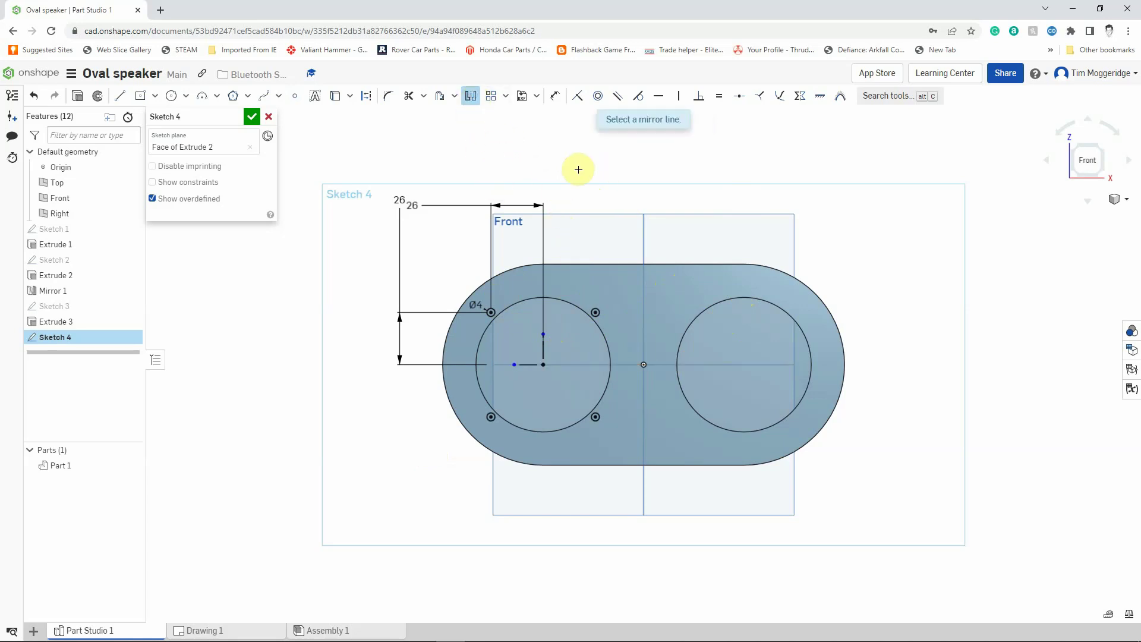
{"action": "left_click", "coordinate": [642, 233]}
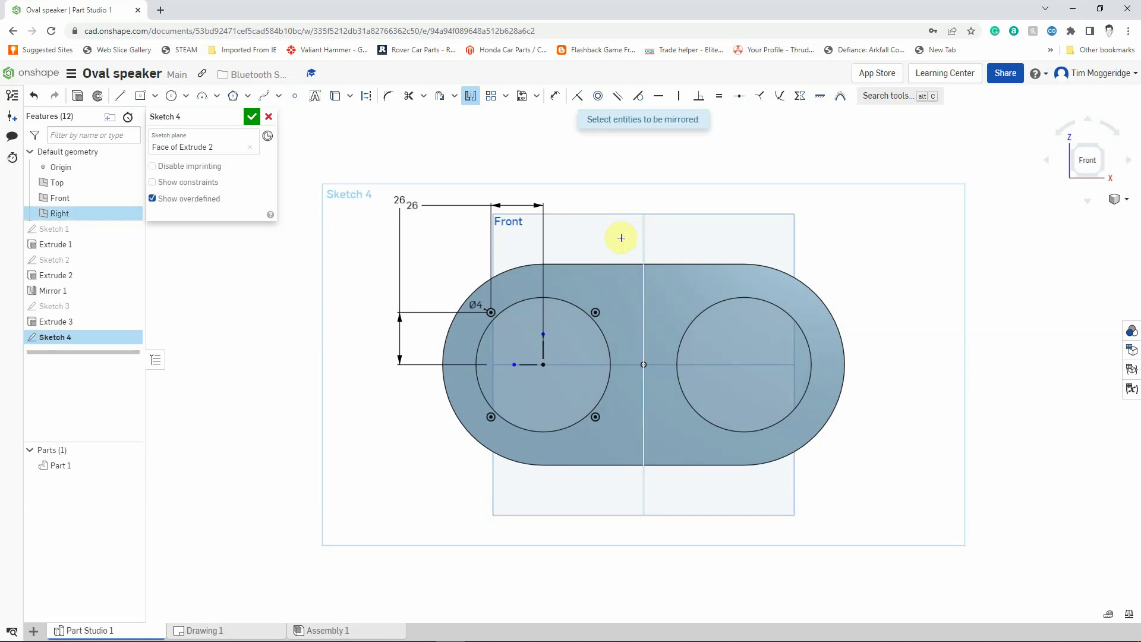
{"action": "left_click", "coordinate": [599, 305]}
{"action": "left_click", "coordinate": [492, 308]}
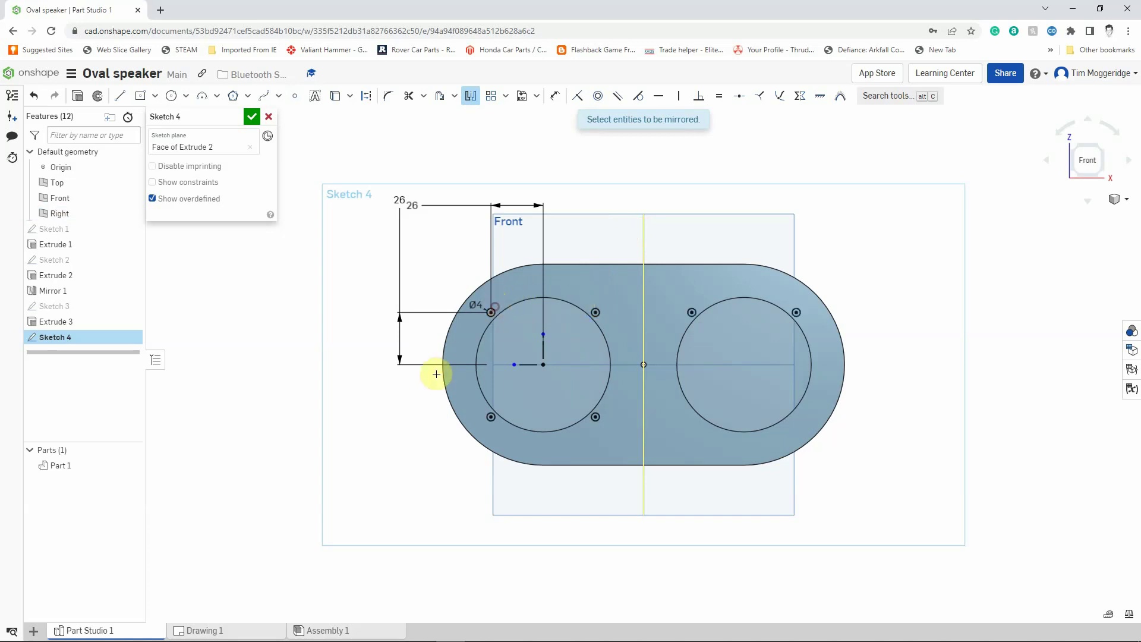
{"action": "left_click", "coordinate": [482, 415]}
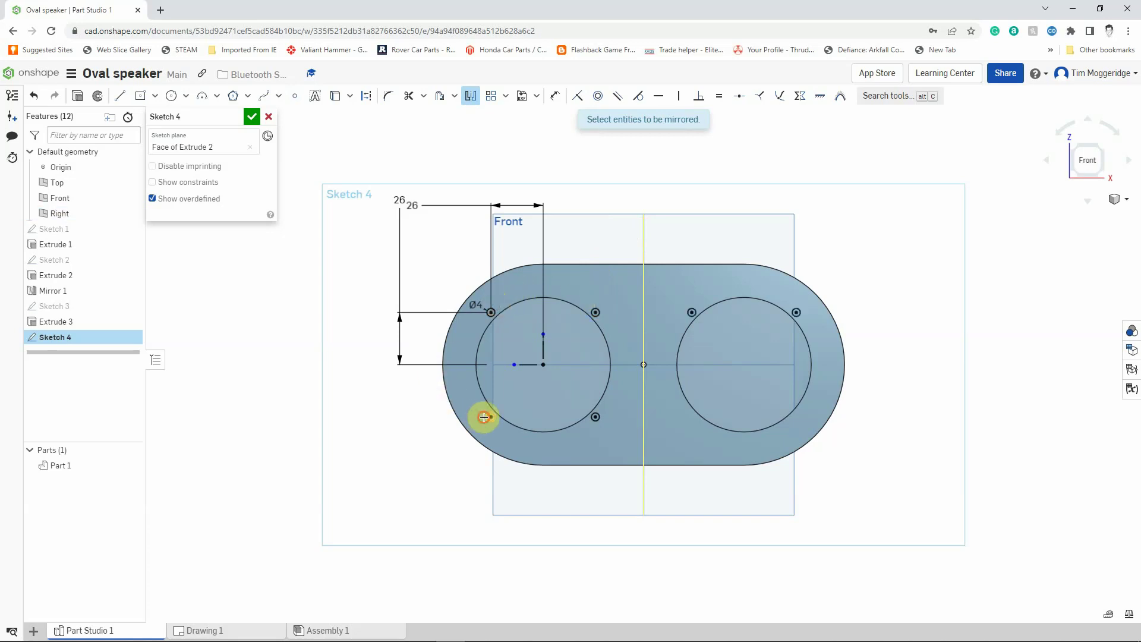
{"action": "left_click", "coordinate": [597, 417]}
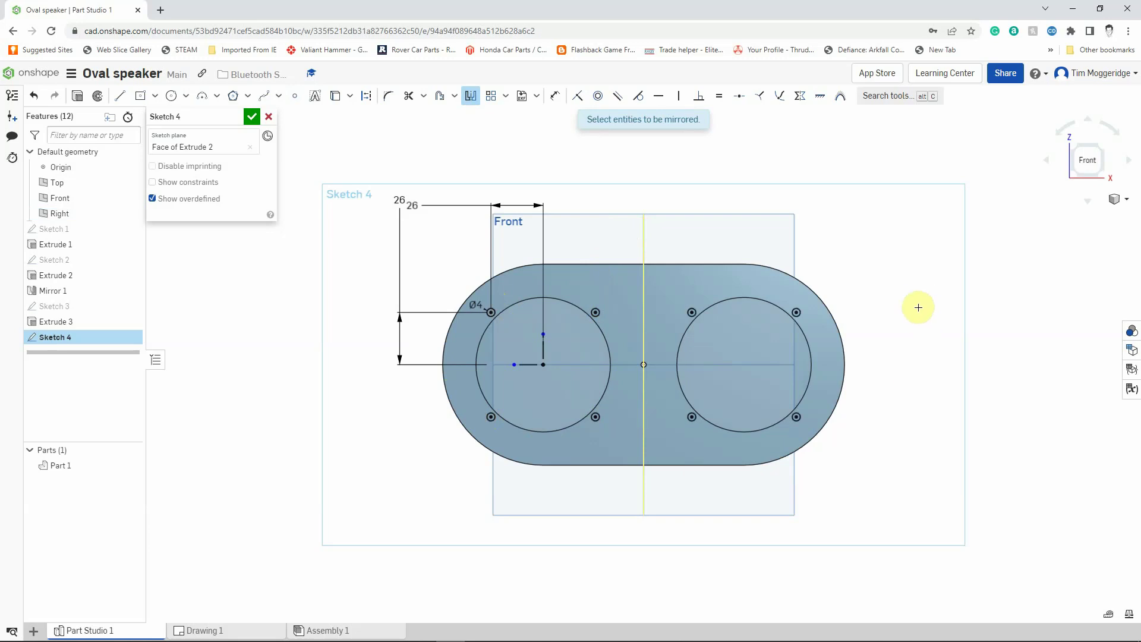
{"action": "right_click_drag", "start_coordinate": [923, 296], "coordinate": [895, 314]}
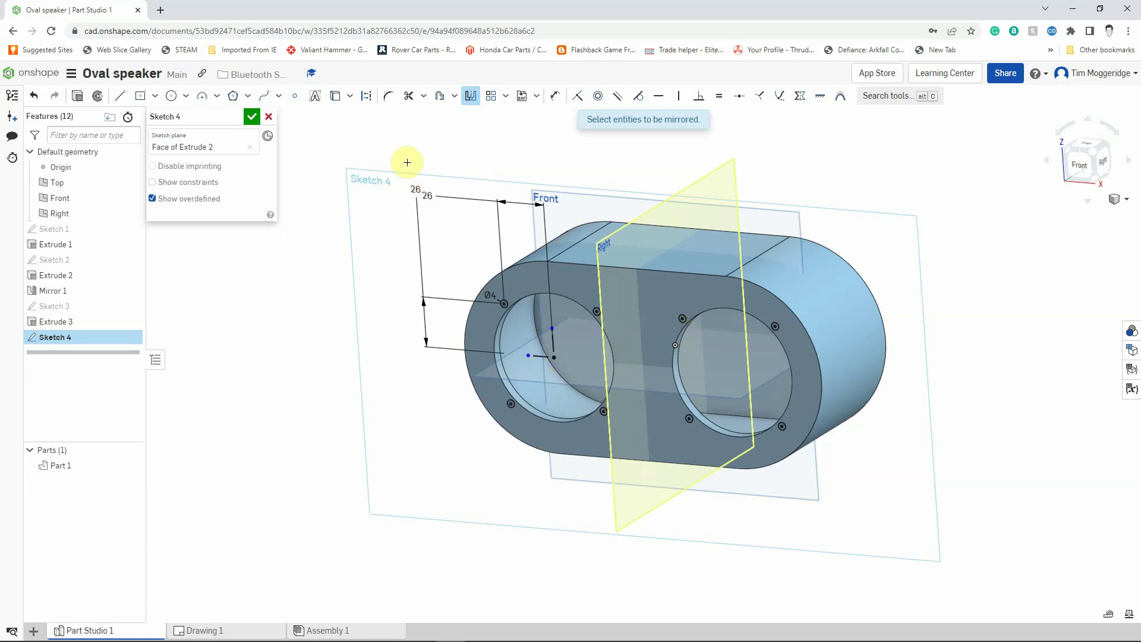
Extrude the eight circles as a Remove cut with the Up to next end type.
{"action": "left_click", "coordinate": [77, 97]}
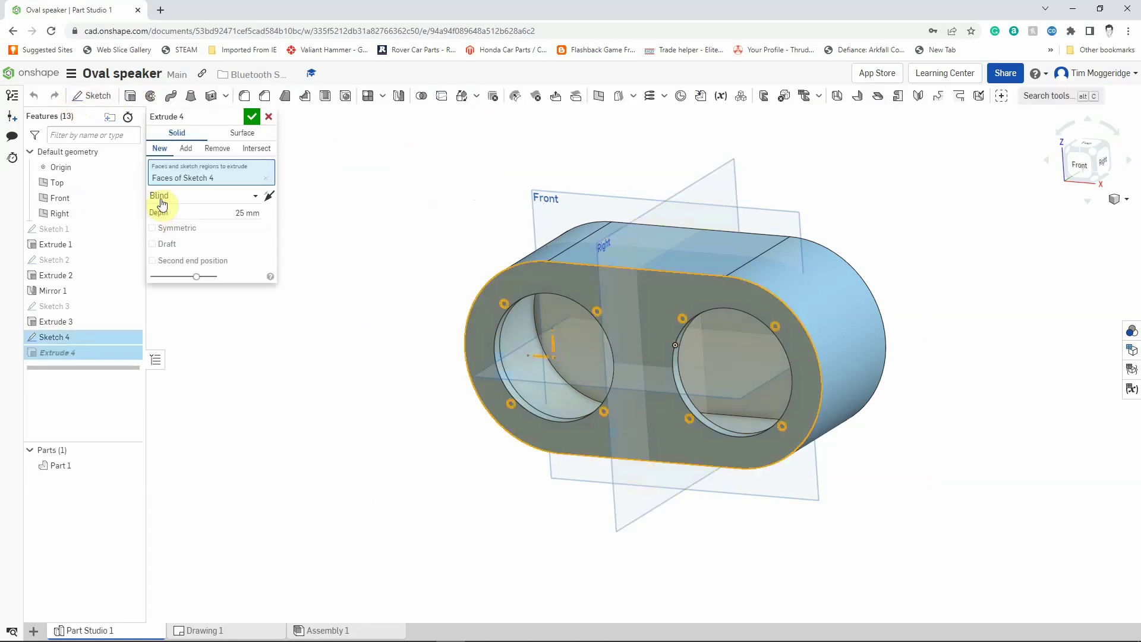
{"action": "left_click", "coordinate": [217, 152]}
{"action": "mouse_move", "coordinate": [351, 331]}
{"action": "right_mouse_down"}
{"action": "mouse_move", "coordinate": [333, 343]}
{"action": "mouse_move", "coordinate": [347, 339]}
{"action": "right_mouse_up"}
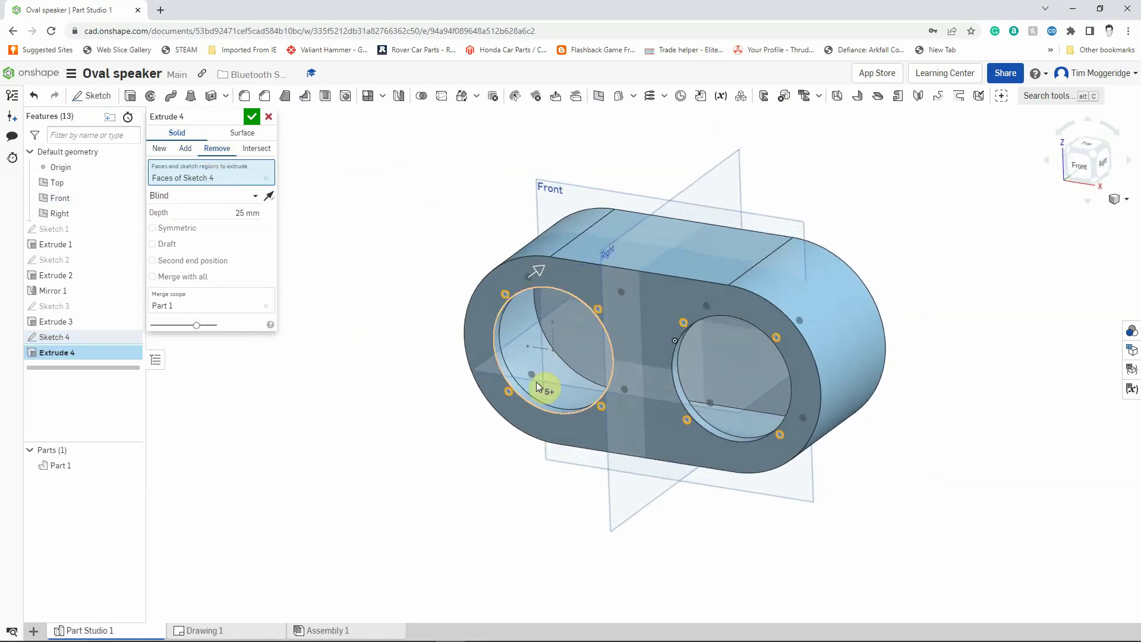
{"action": "right_click_drag", "start_coordinate": [375, 393], "coordinate": [359, 406]}
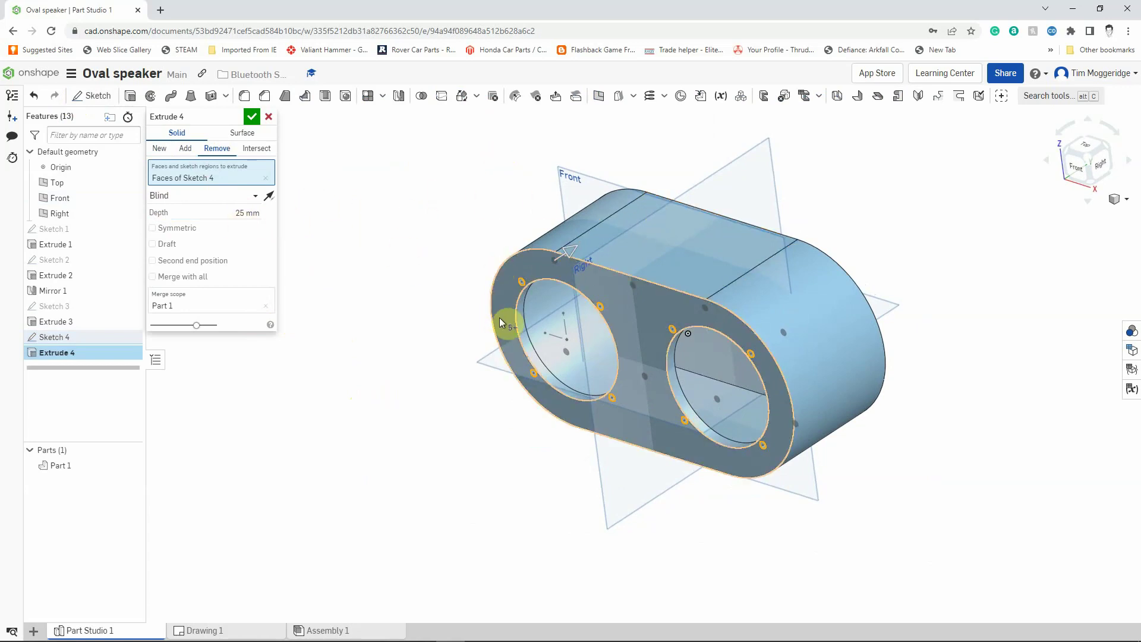
{"action": "left_click", "coordinate": [256, 198]}
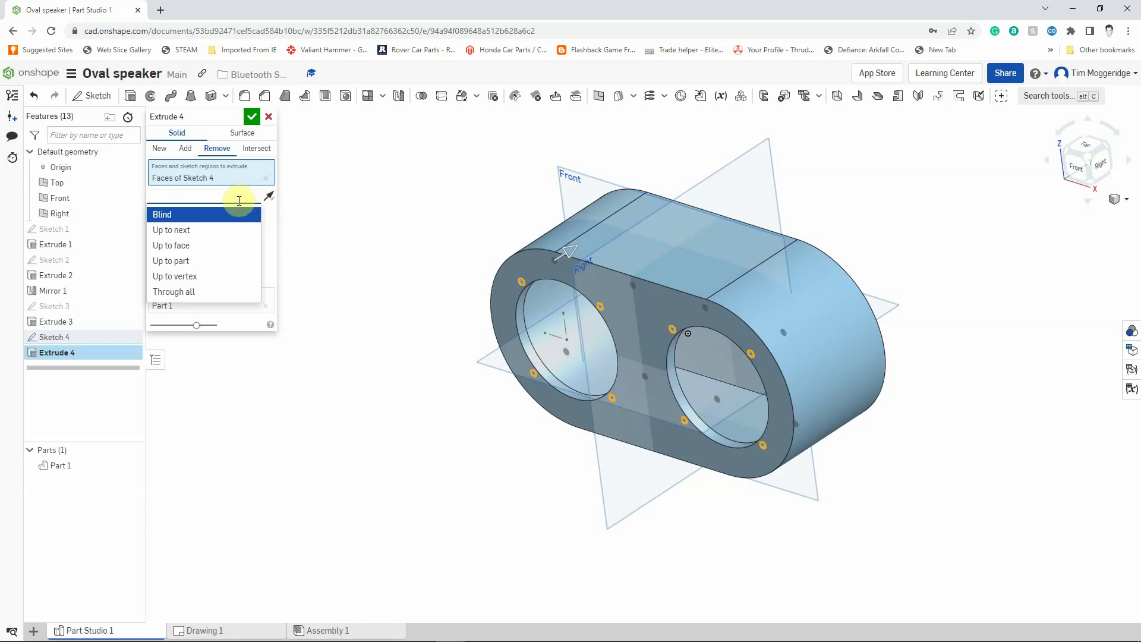
{"action": "left_click", "coordinate": [204, 236]}
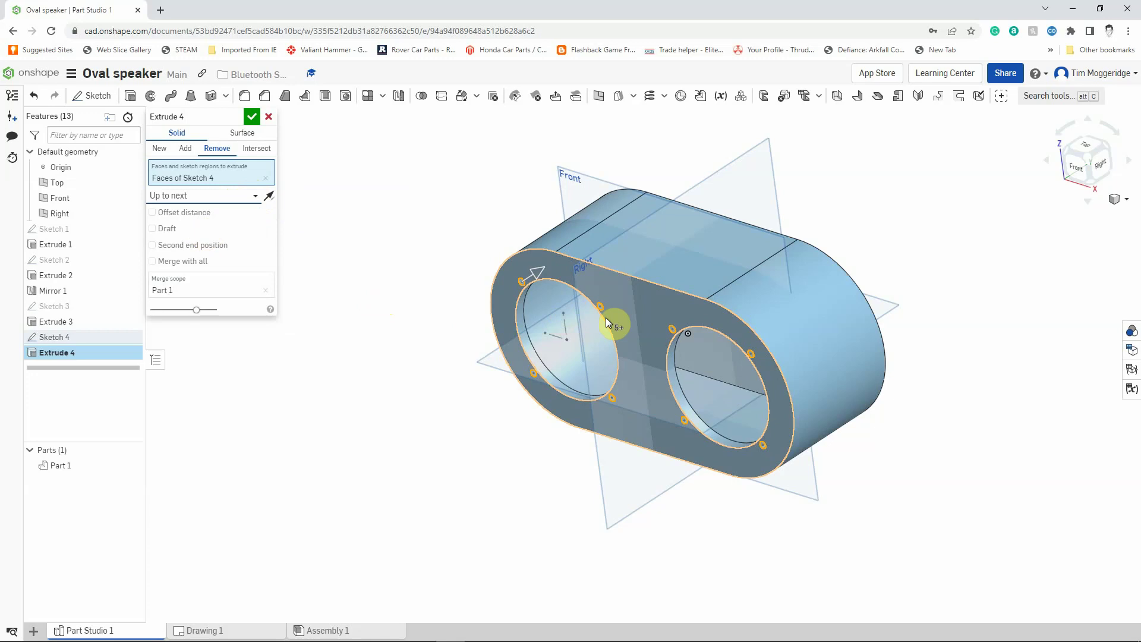
{"action": "left_click", "coordinate": [252, 117]}
{"action": "key", "text": "shift+1"}
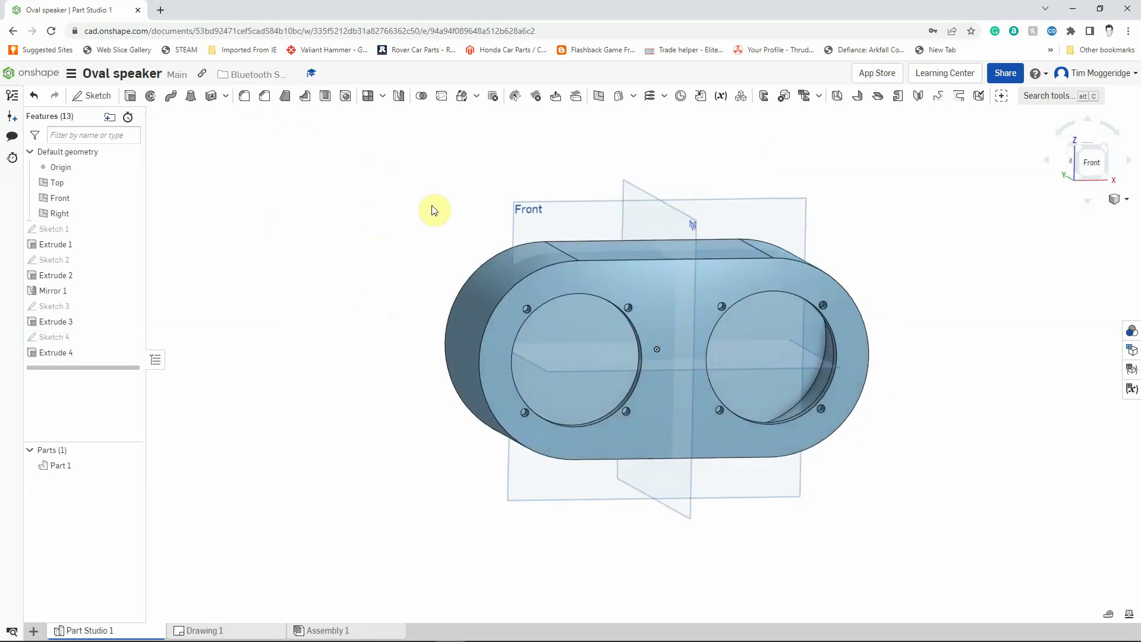
{"action": "right_click_drag", "start_coordinate": [433, 209], "coordinate": [407, 215]}
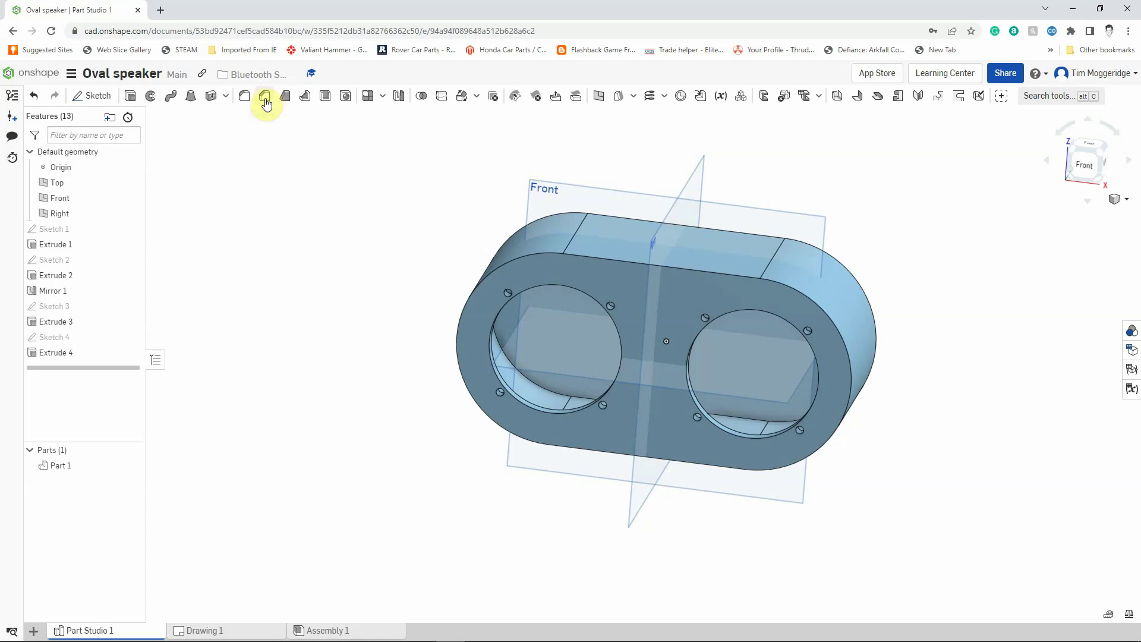
Start a 2 mm chamfer and select the four hole edges around the left speaker opening.
{"action": "left_click", "coordinate": [266, 102]}
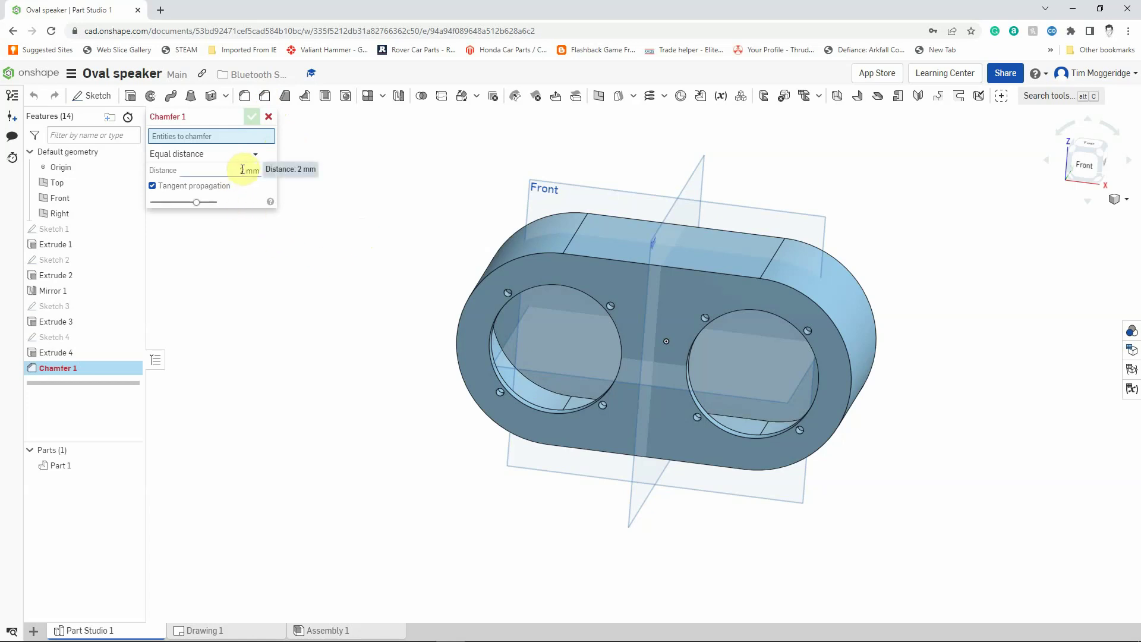
{"action": "left_click", "coordinate": [242, 169]}
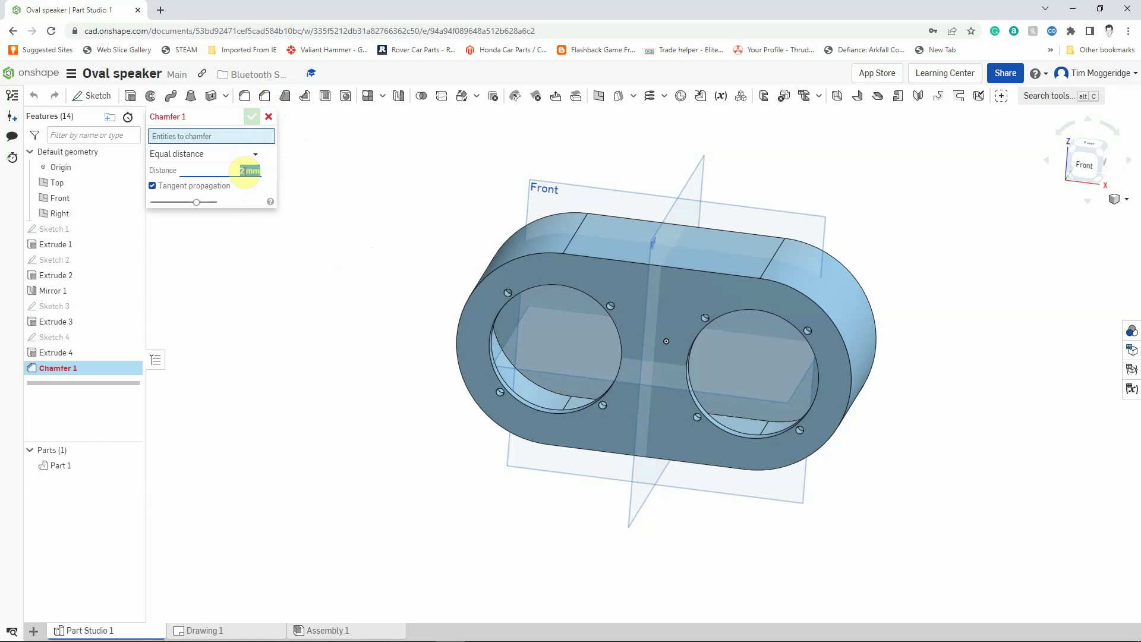
{"action": "type", "text": "2"}
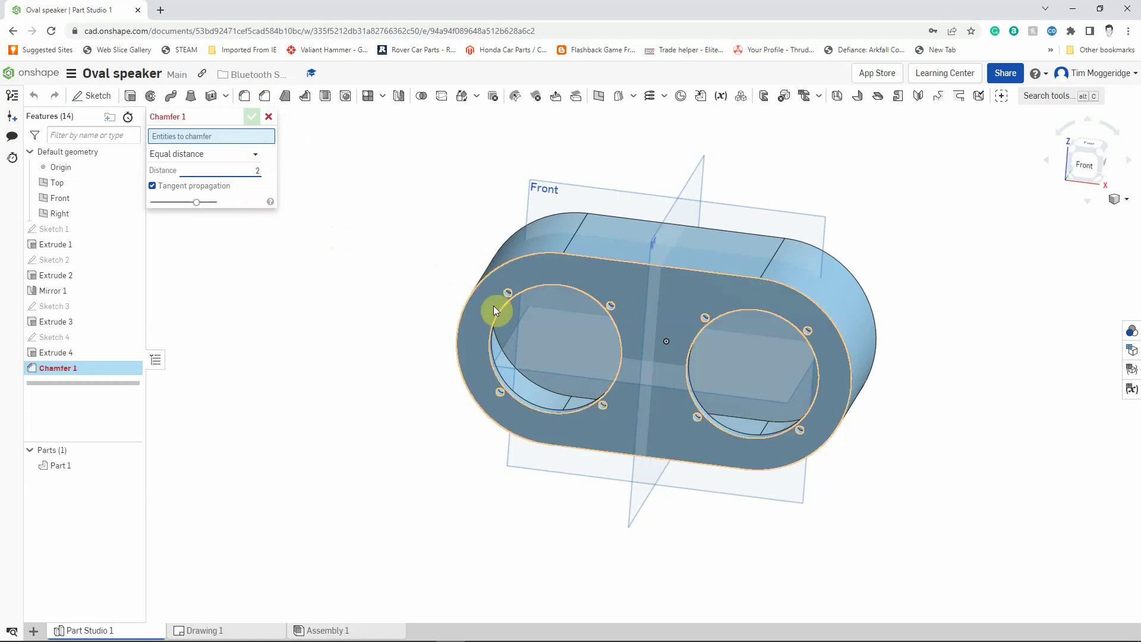
{"action": "scroll", "coordinate": [522, 284], "scroll_direction": "up", "scroll_amount": 3}
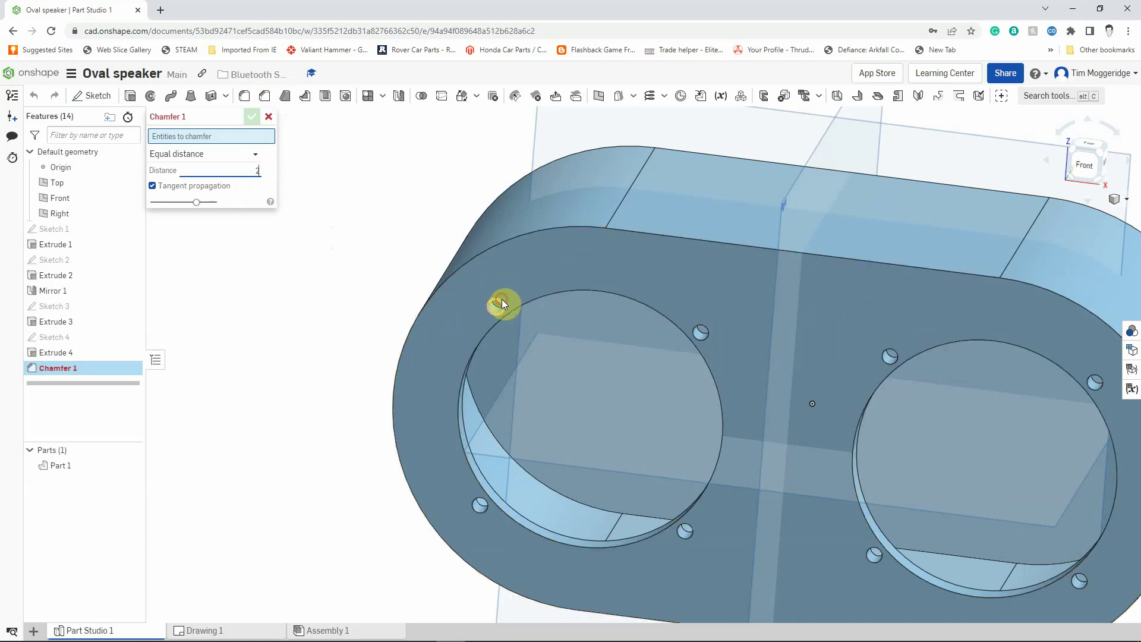
{"action": "left_click", "coordinate": [502, 303]}
{"action": "left_click", "coordinate": [706, 330]}
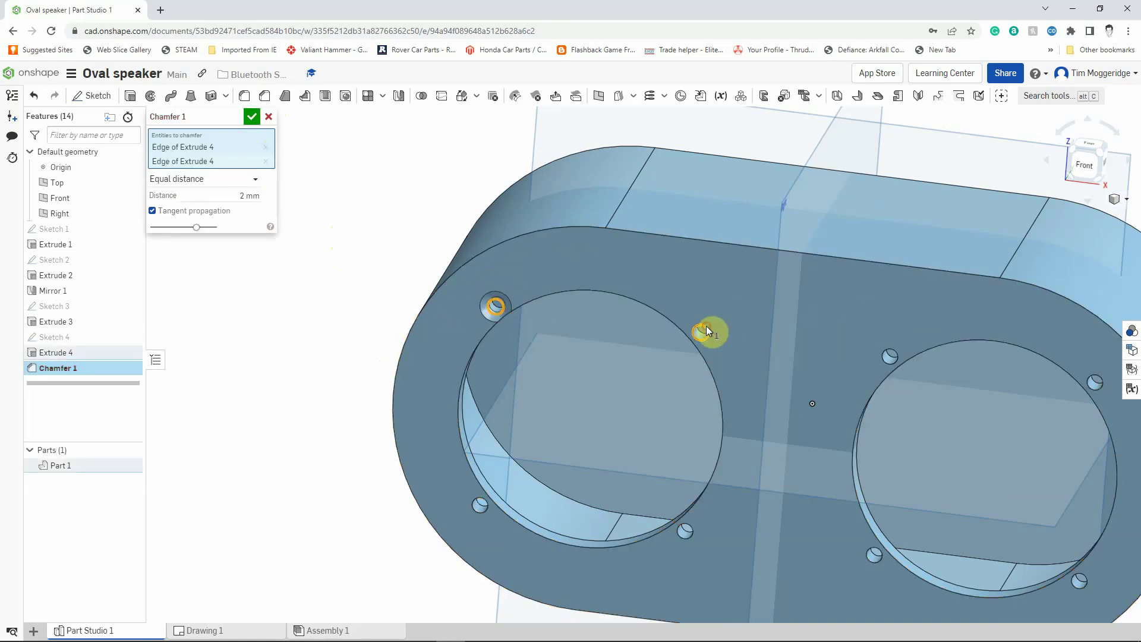
{"action": "double_click", "coordinate": [473, 512]}
{"action": "left_click", "coordinate": [702, 574]}
{"action": "left_click", "coordinate": [688, 540]}
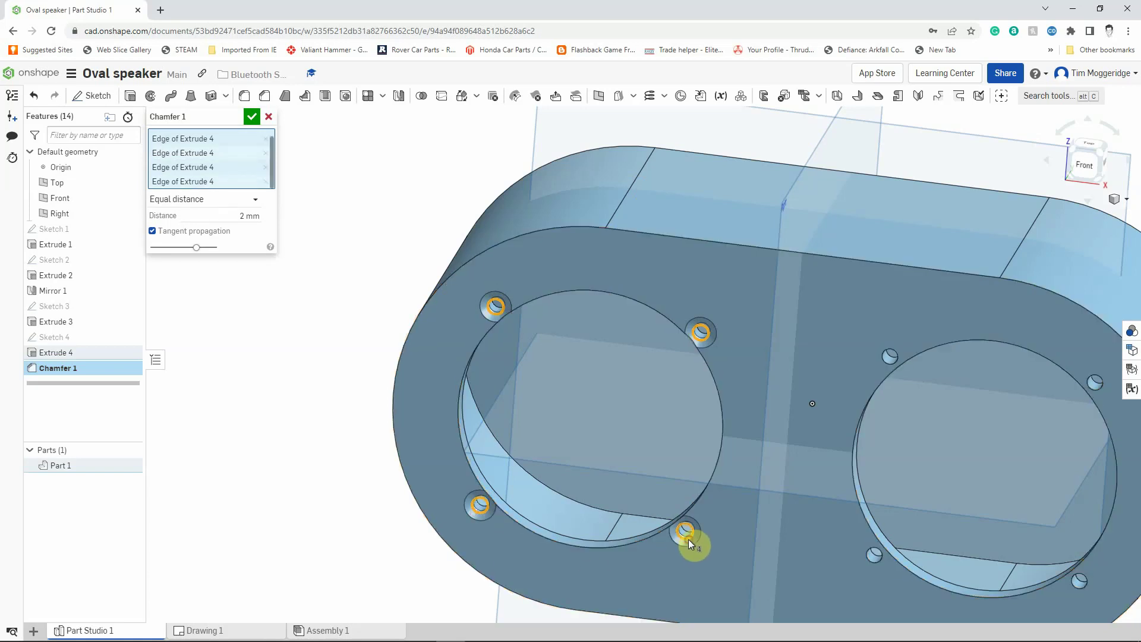
Add the four hole edges around the right speaker opening and accept the 2 mm chamfer.
{"action": "left_click", "coordinate": [879, 361]}
{"action": "left_click", "coordinate": [870, 561]}
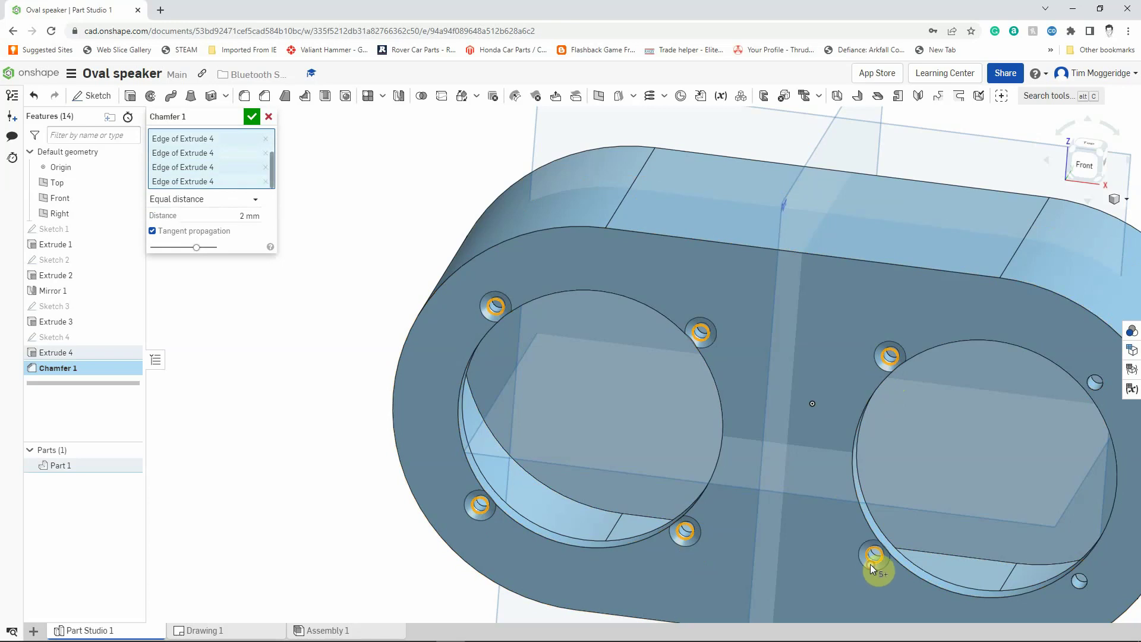
{"action": "scroll", "coordinate": [996, 469], "scroll_direction": "down", "scroll_amount": 5}
{"action": "scroll", "coordinate": [1019, 498], "scroll_direction": "up", "scroll_amount": 8}
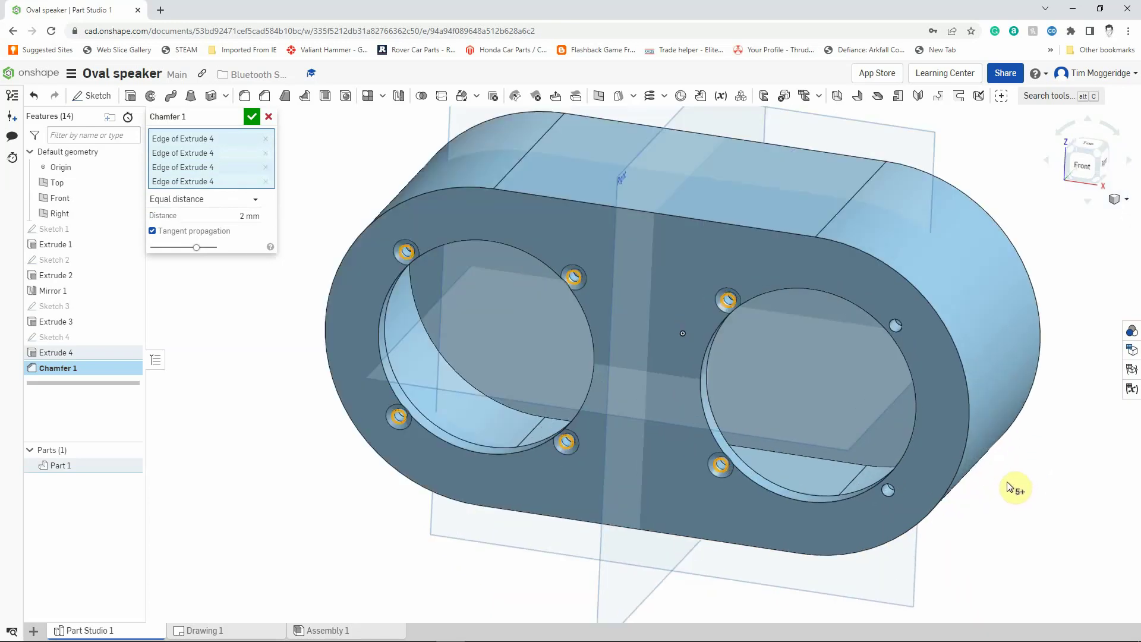
{"action": "left_click", "coordinate": [876, 292]}
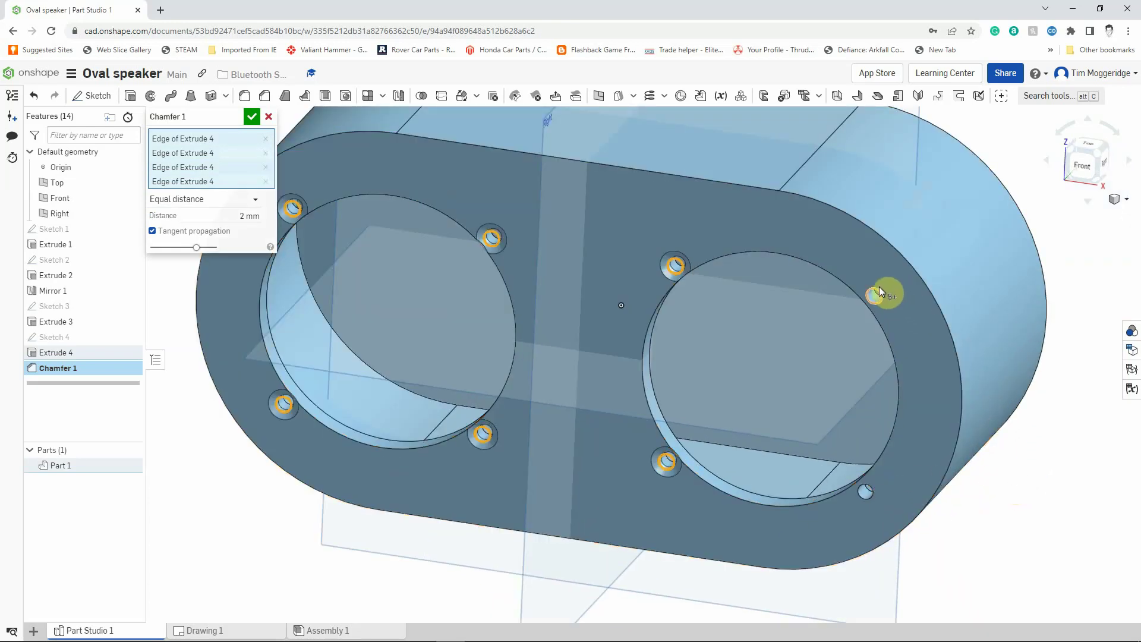
{"action": "left_click", "coordinate": [873, 492]}
{"action": "scroll", "coordinate": [847, 539], "scroll_direction": "down", "scroll_amount": 6}
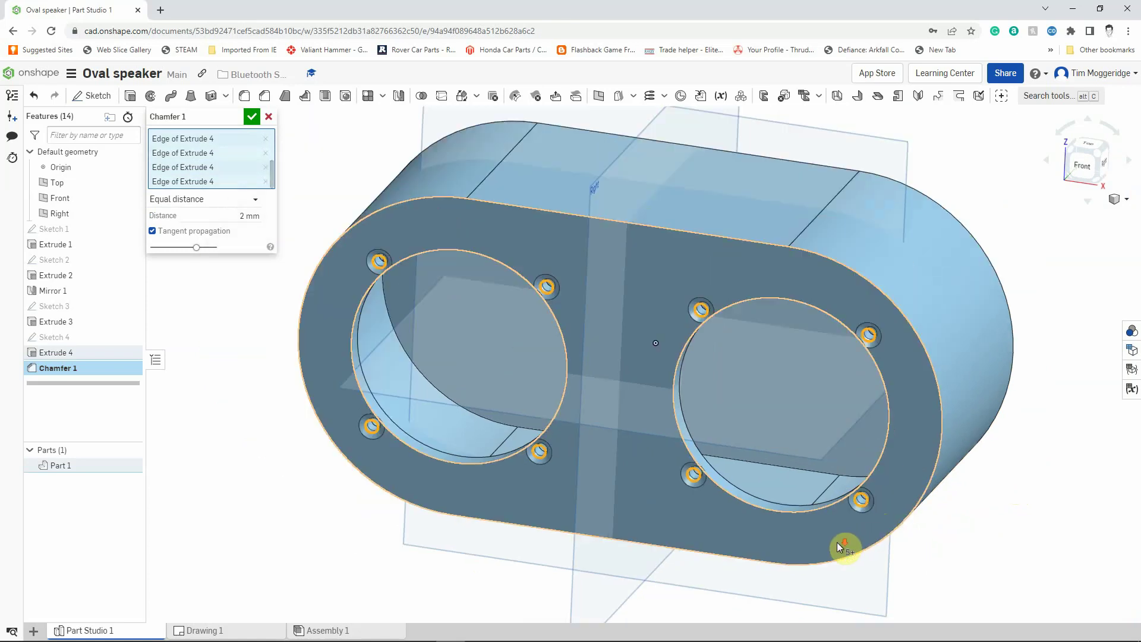
{"action": "left_click", "coordinate": [251, 116]}
{"action": "right_click_drag", "start_coordinate": [280, 322], "coordinate": [334, 331]}
{"action": "left_click", "coordinate": [521, 485]}
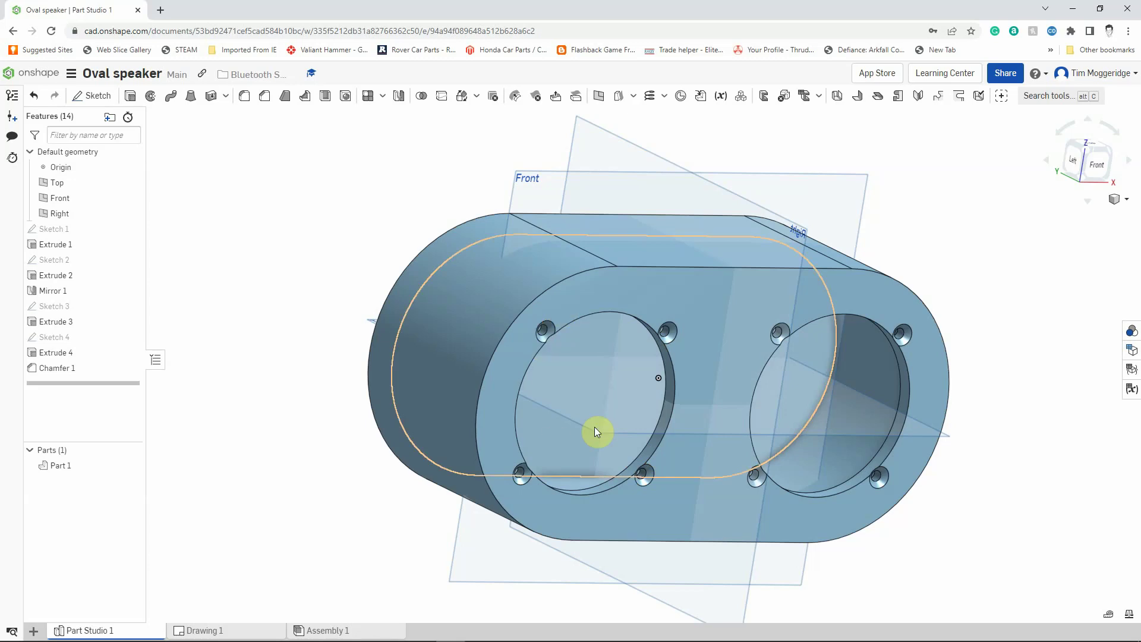
{"action": "scroll", "coordinate": [336, 345], "scroll_direction": "down", "scroll_amount": 3}
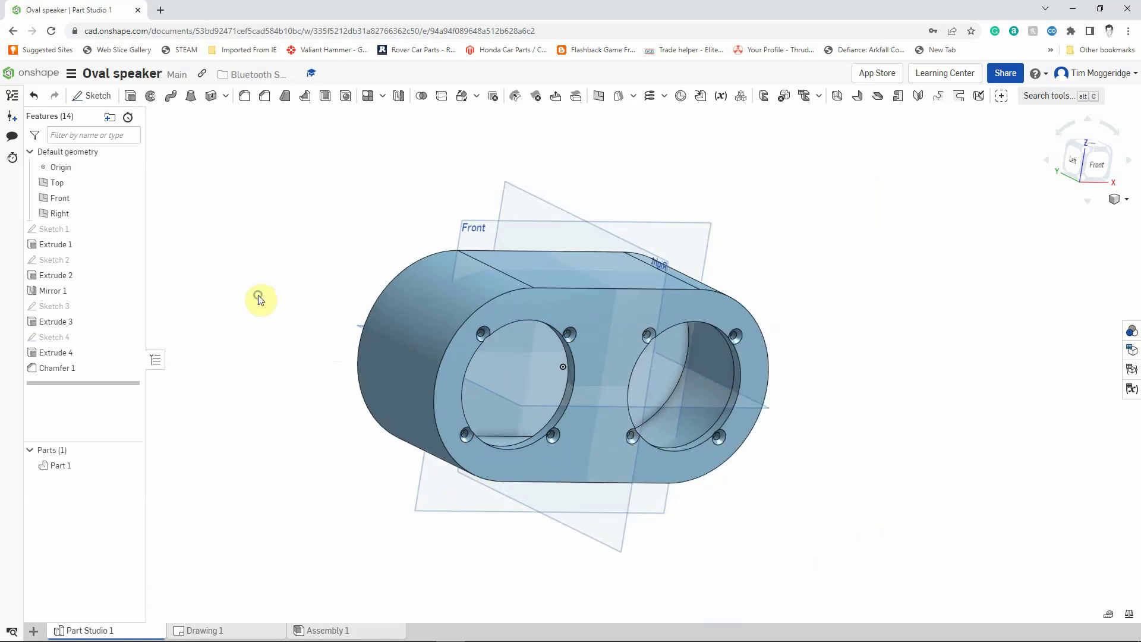
{"action": "right_click_drag", "start_coordinate": [258, 295], "coordinate": [433, 333]}
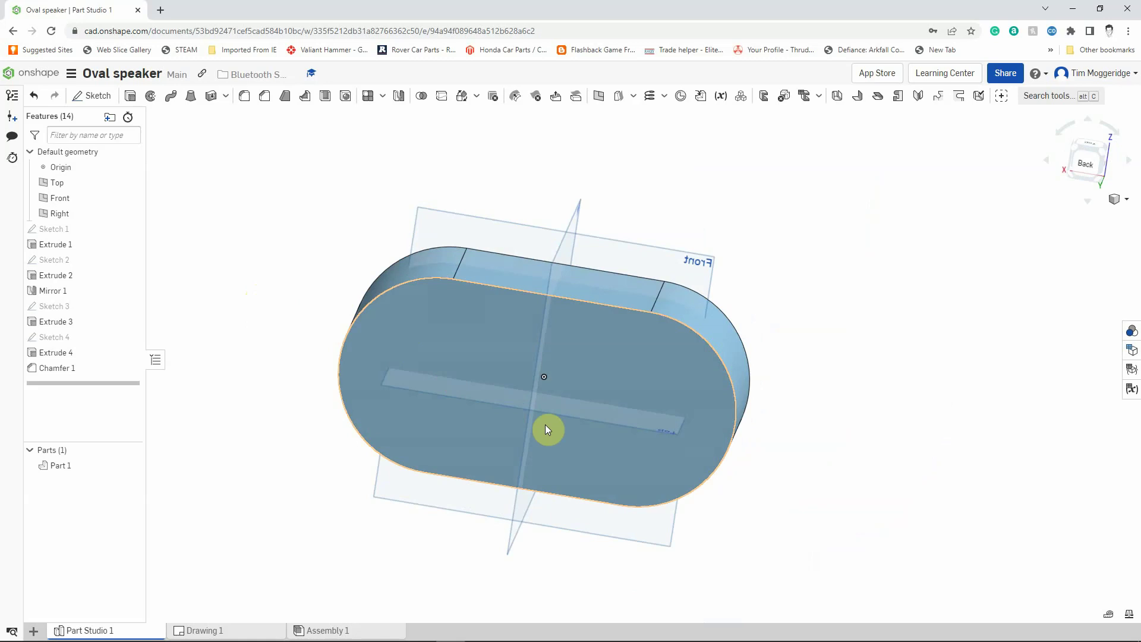
{"action": "right_click_drag", "start_coordinate": [949, 461], "coordinate": [808, 451]}
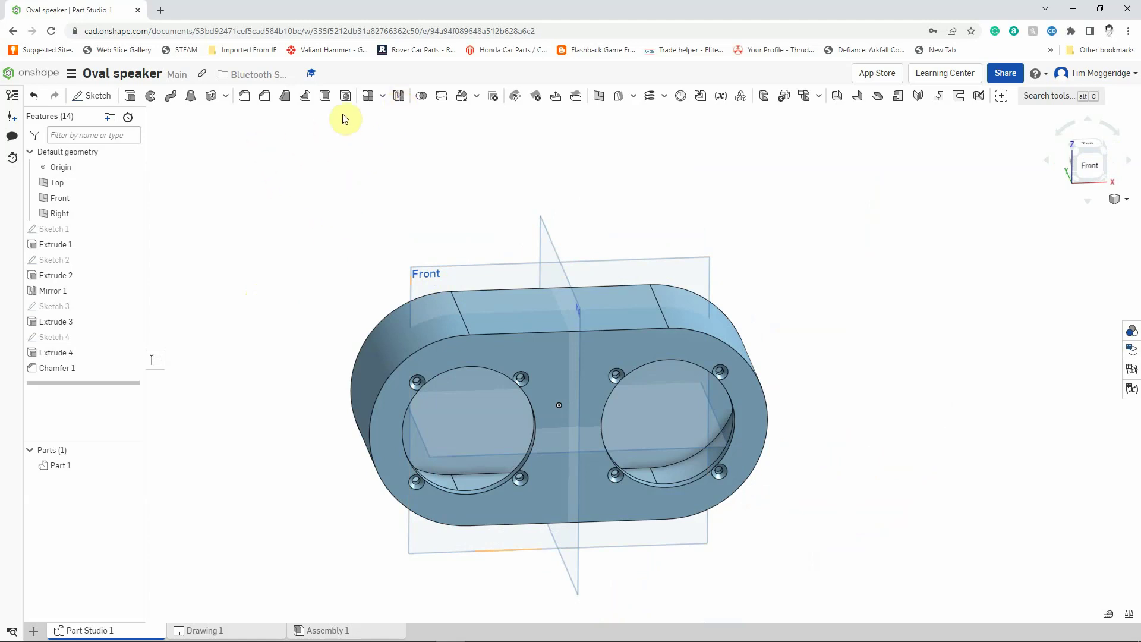
Feature-mirror Extrude 4 and Chamfer 1 across the Front plane onto the back face.
{"action": "left_click", "coordinate": [397, 96]}
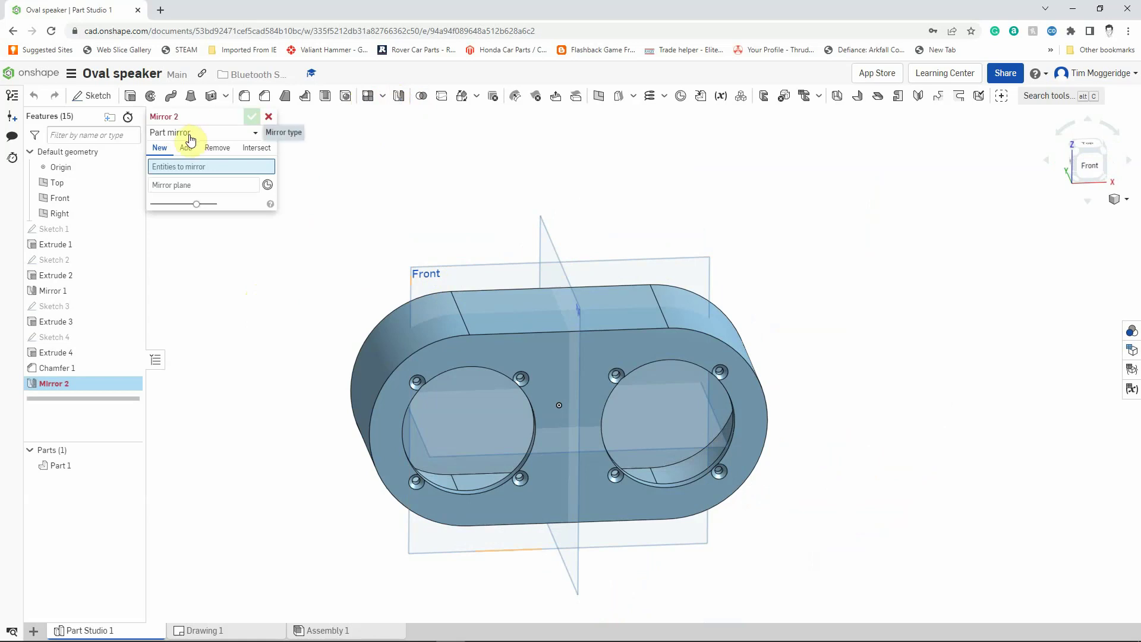
{"action": "left_click", "coordinate": [187, 133]}
{"action": "left_click", "coordinate": [194, 171]}
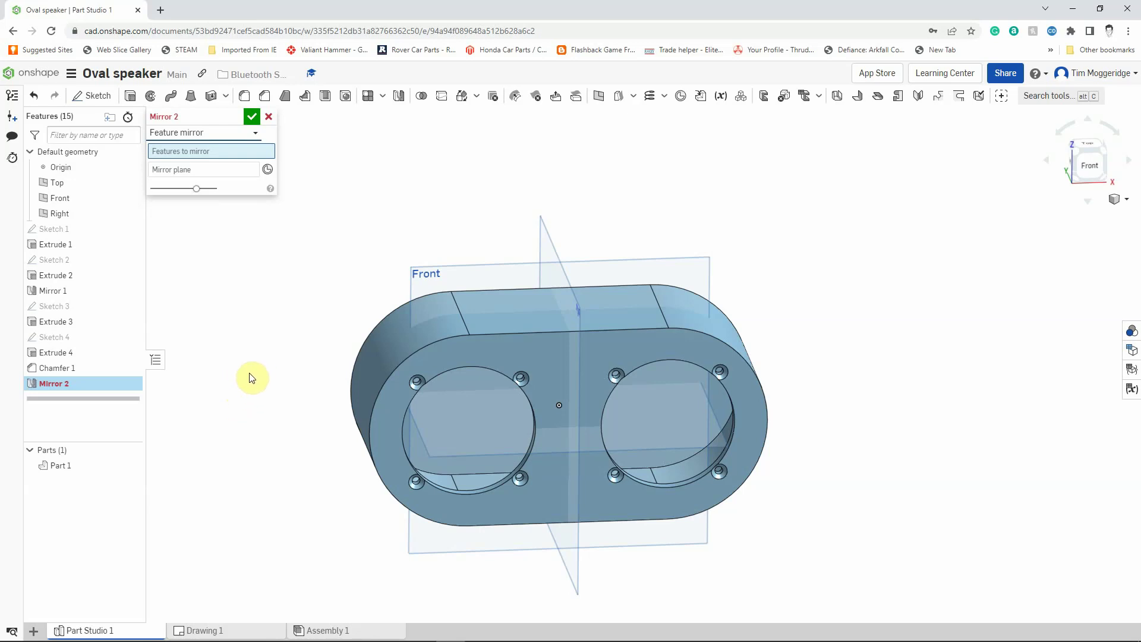
{"action": "left_click", "coordinate": [67, 353]}
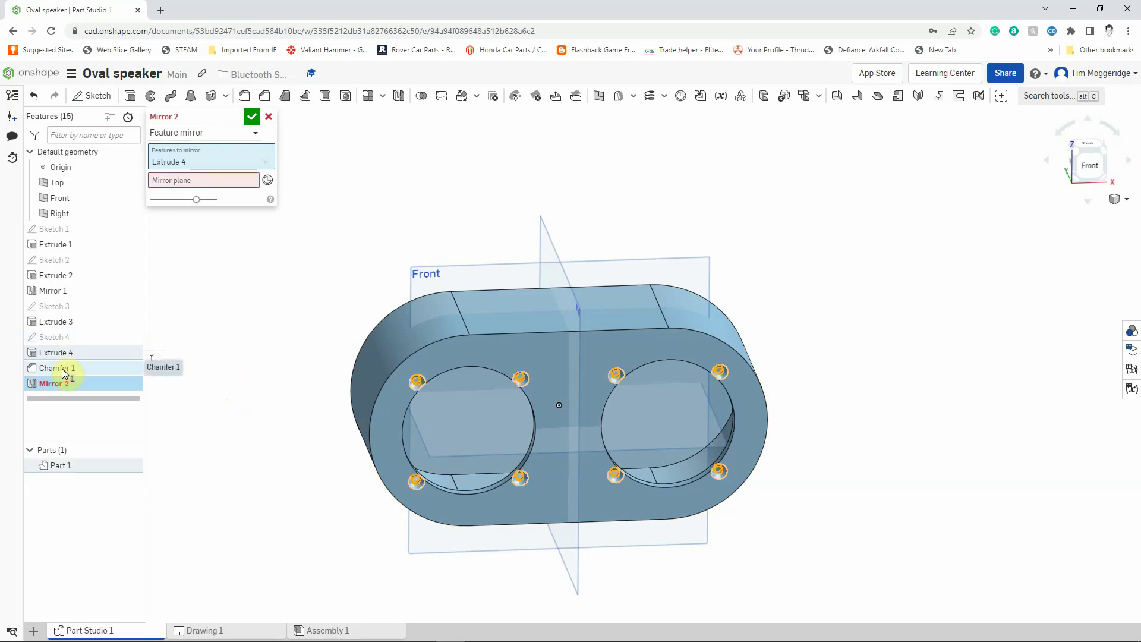
{"action": "left_click", "coordinate": [65, 370]}
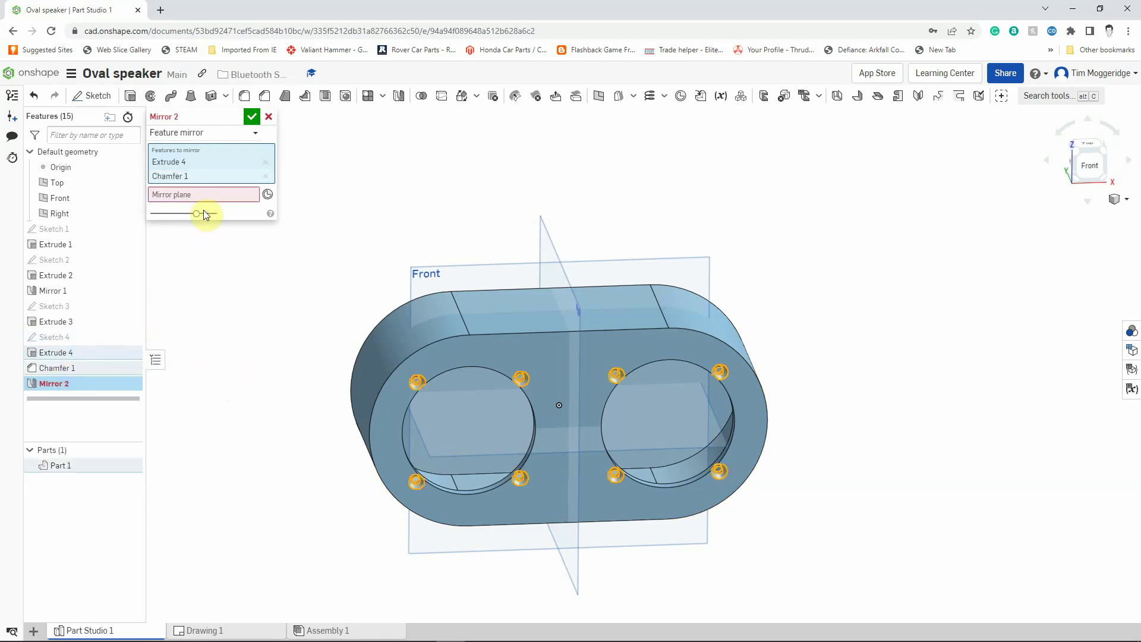
{"action": "left_click", "coordinate": [204, 197]}
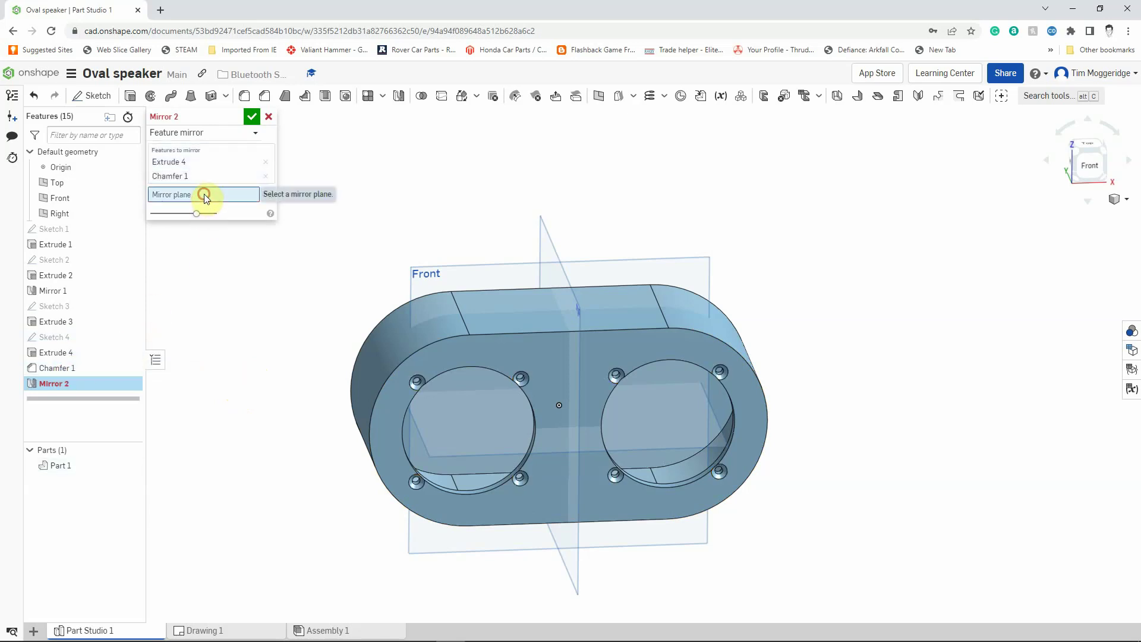
{"action": "left_click", "coordinate": [440, 273]}
{"action": "right_click_drag", "start_coordinate": [368, 198], "coordinate": [516, 224]}
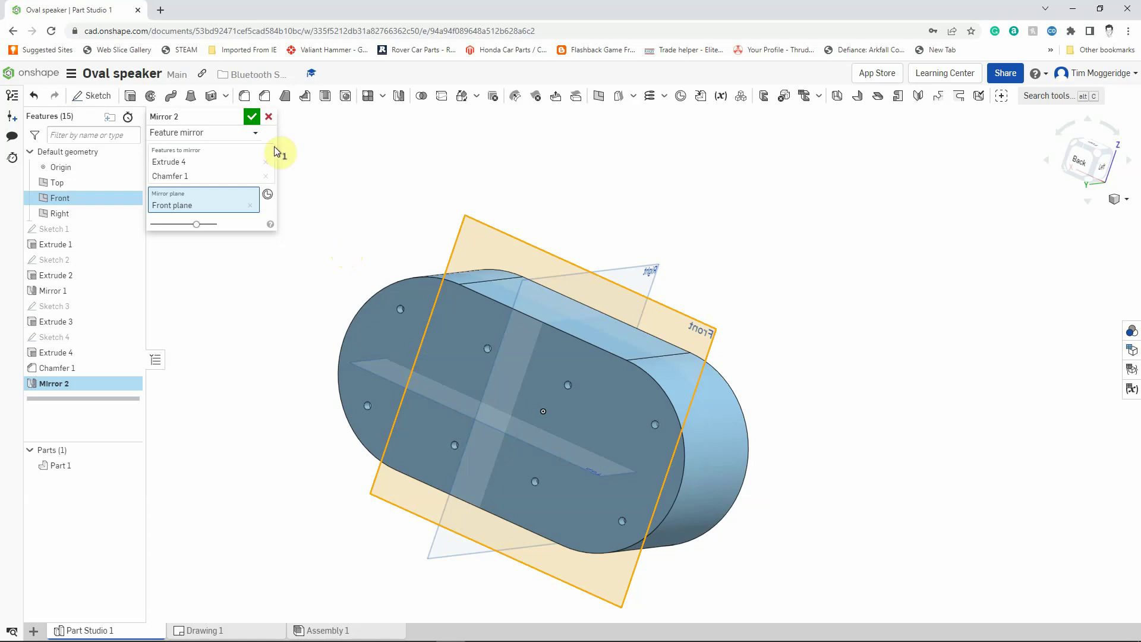
{"action": "left_click", "coordinate": [253, 118]}
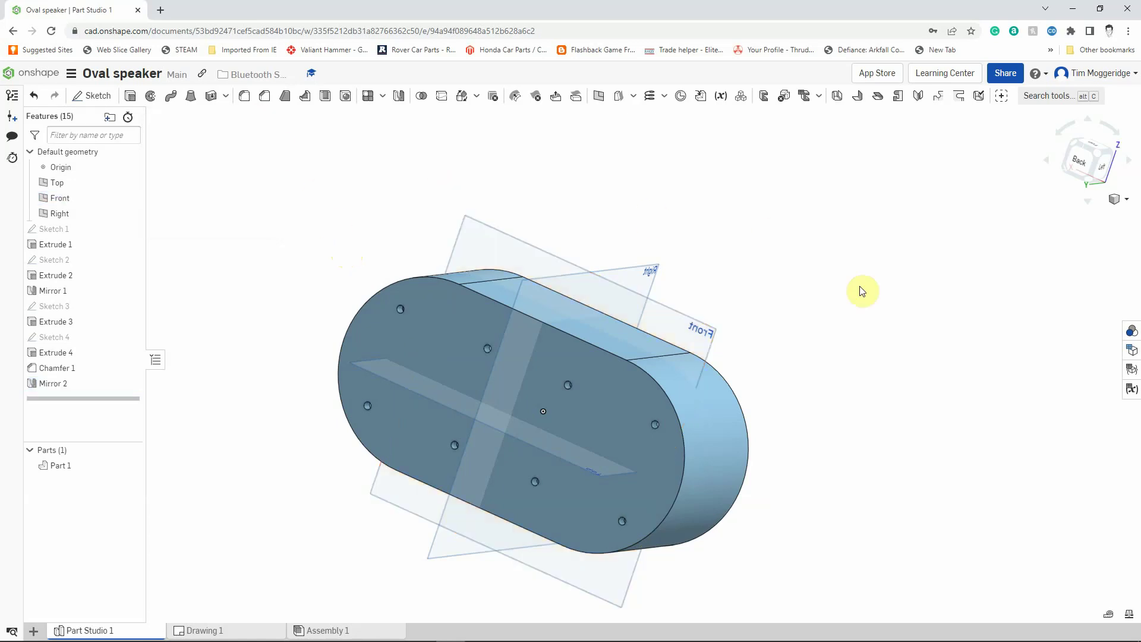
{"action": "right_click_drag", "start_coordinate": [860, 288], "coordinate": [757, 331]}
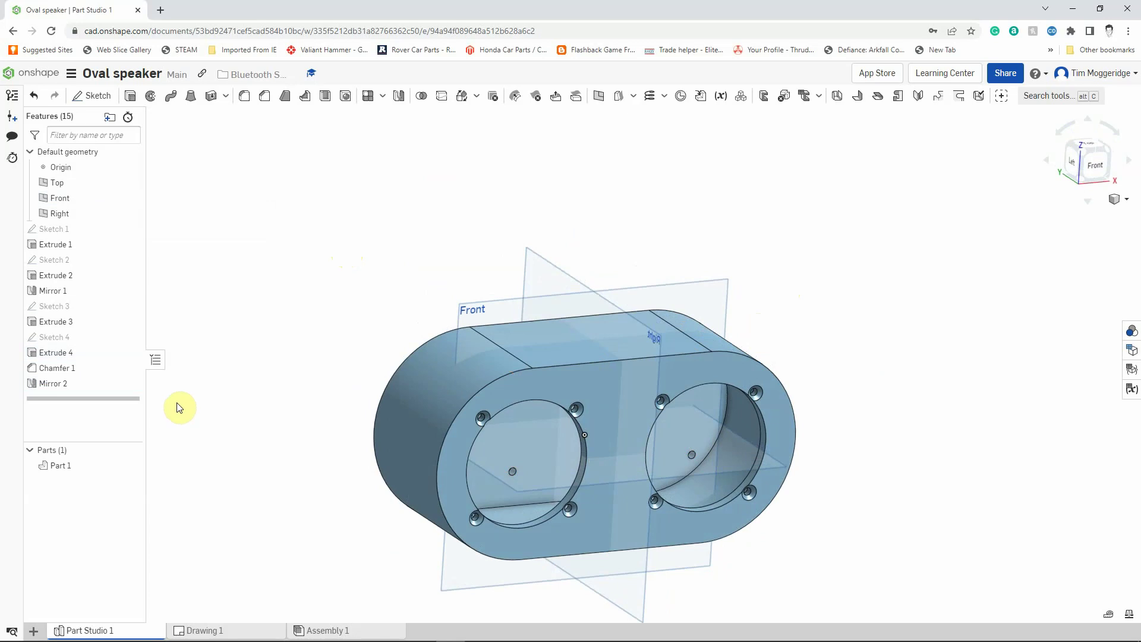
Delete the Mirror 2 feature and switch the model to an isometric view.
{"action": "right_click", "coordinate": [55, 385]}
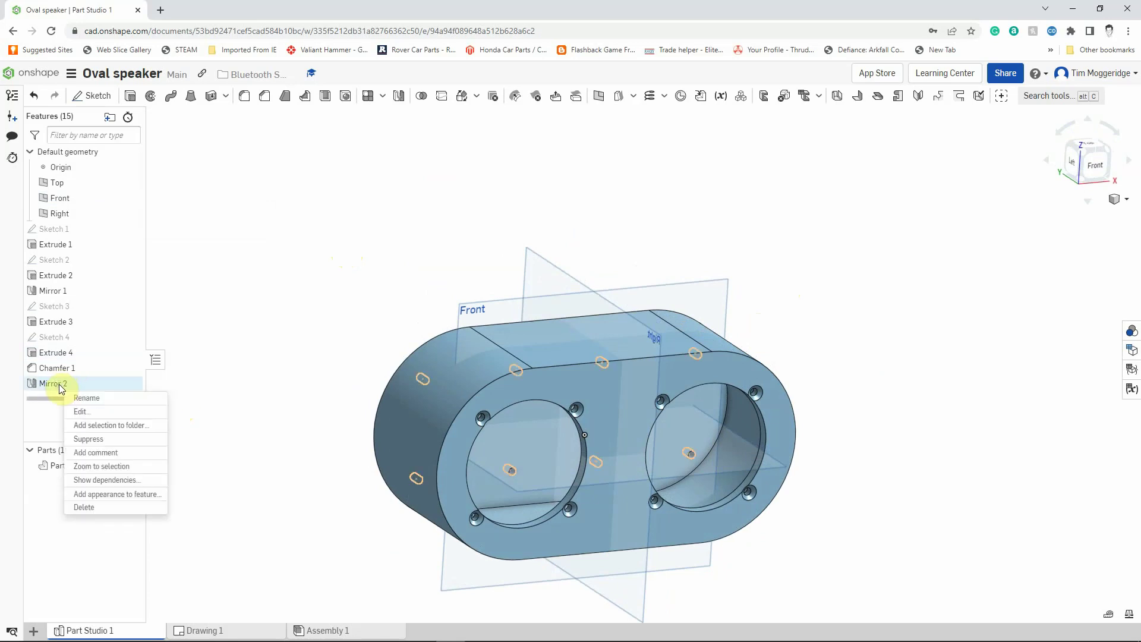
{"action": "left_click", "coordinate": [83, 507]}
{"action": "right_click_drag", "start_coordinate": [234, 369], "coordinate": [321, 226]}
{"action": "right_click", "coordinate": [321, 226]}
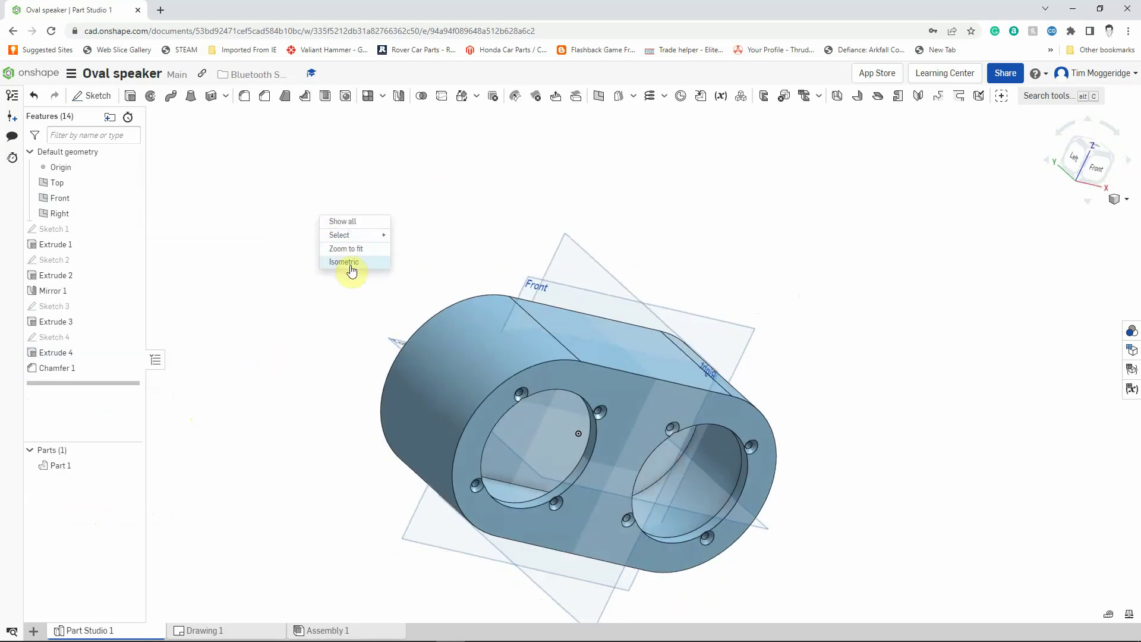
{"action": "left_click", "coordinate": [349, 265]}
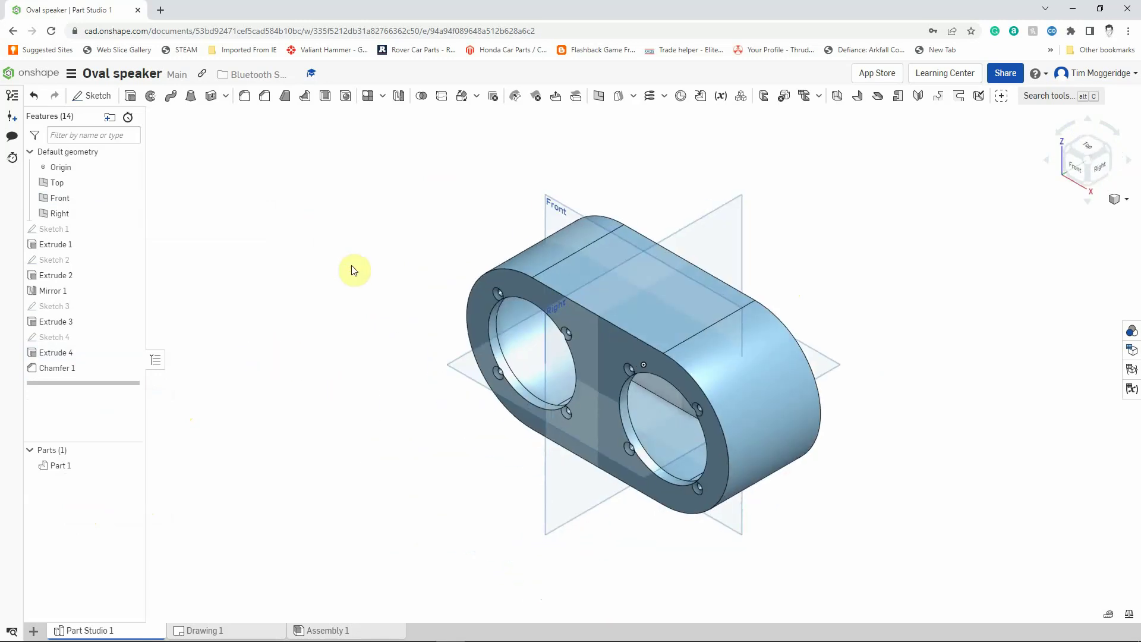